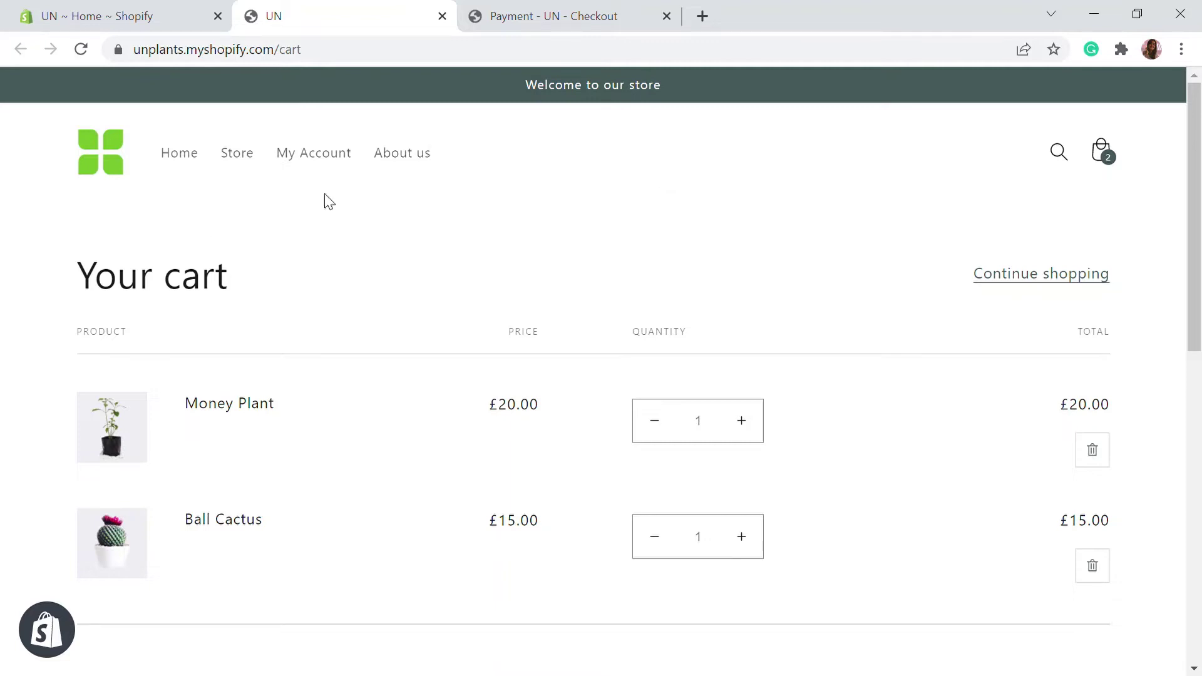
# - Switch to the checkout tab showing free Standard shipping and a £41.30 total
pyautogui.scroll(-5, 607, 351)
pyautogui.scroll(2, 780, 394)
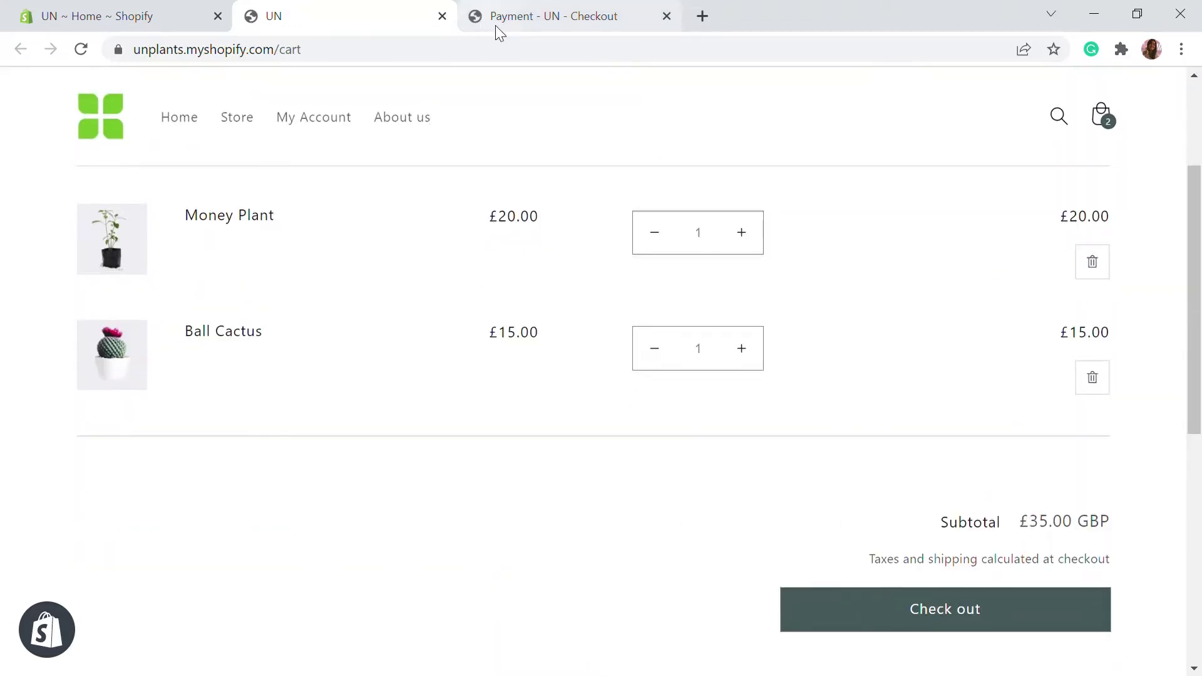
pyautogui.click(595, 15)
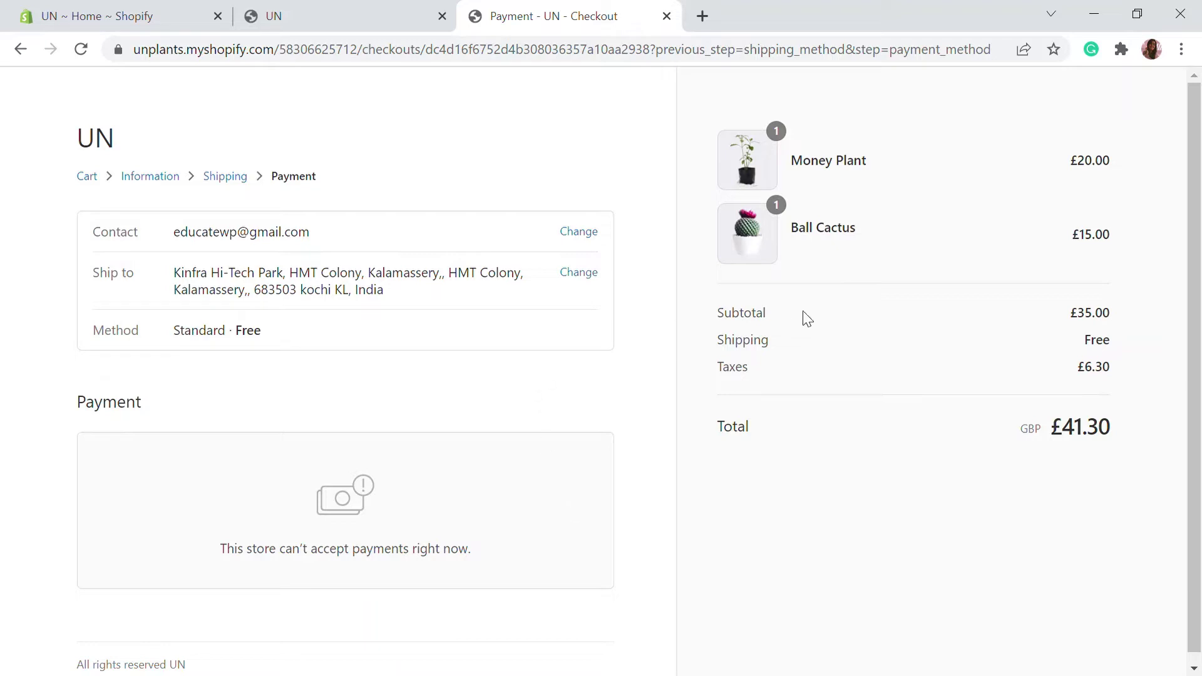
# - Go to the admin's Settings > Payments page and look over the provider options
pyautogui.click(149, 21)
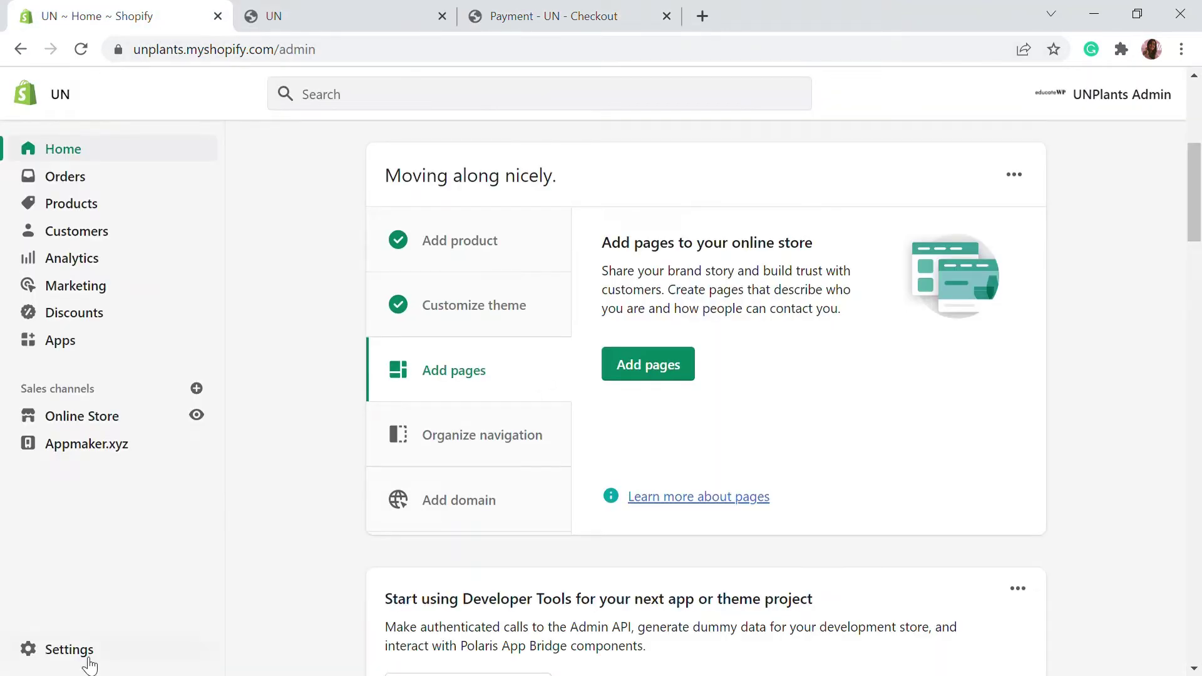
pyautogui.click(86, 651)
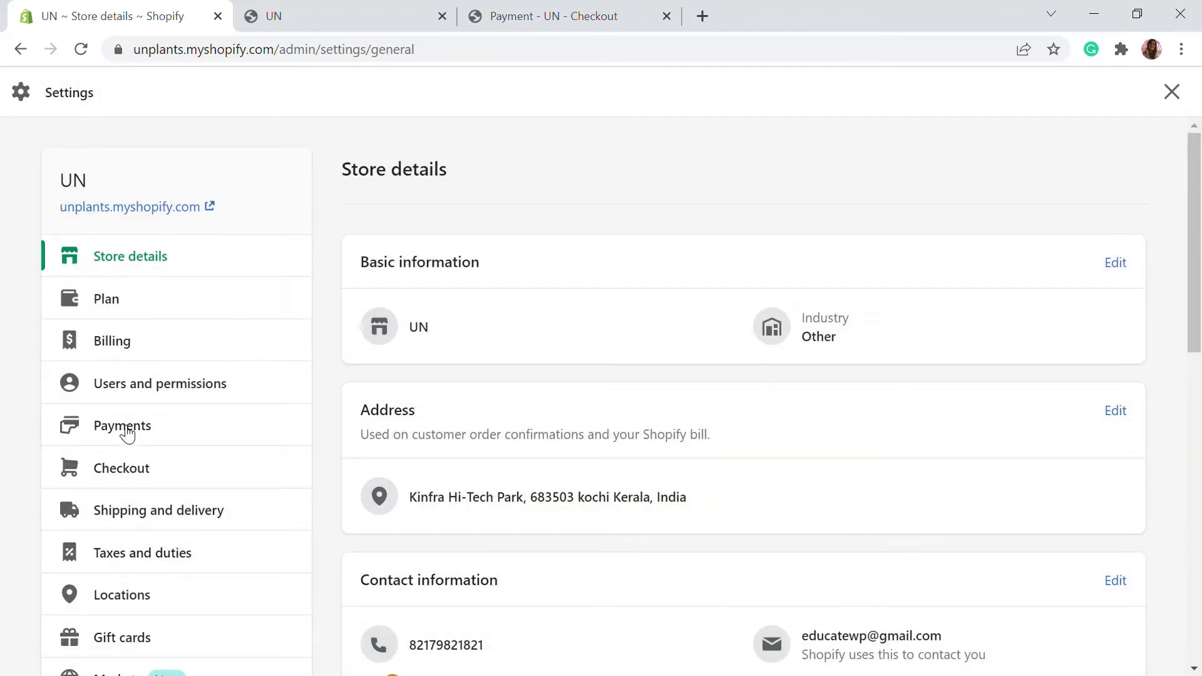
pyautogui.click(127, 434)
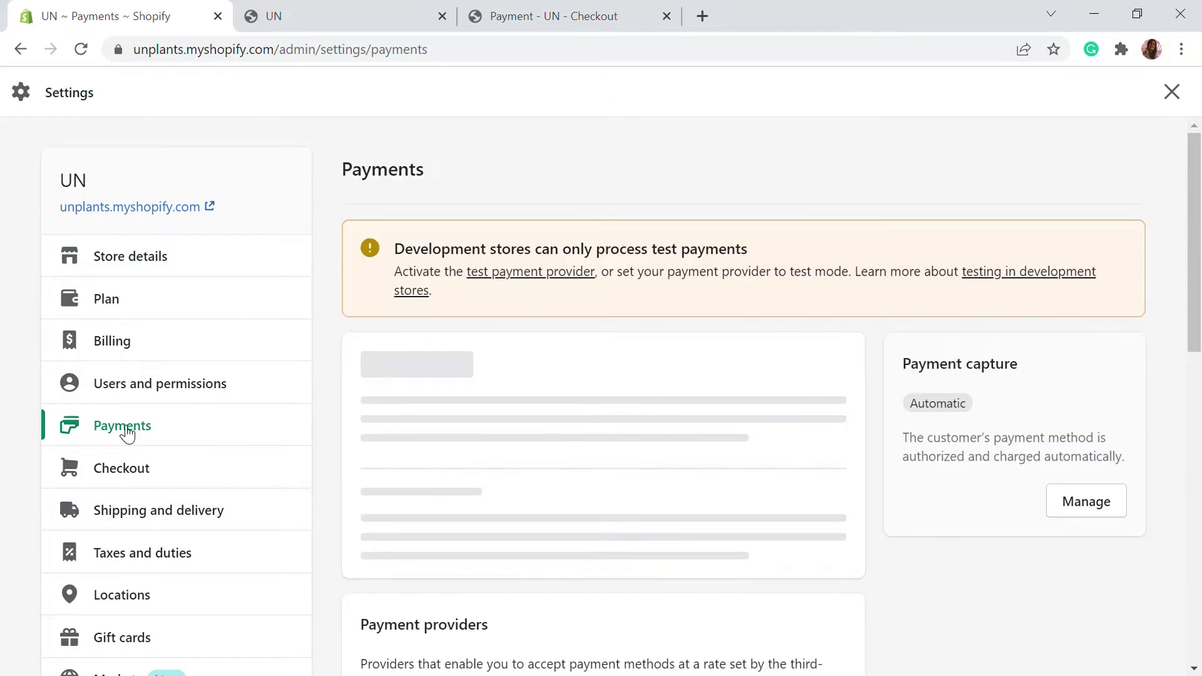
pyautogui.scroll(-1, 461, 438)
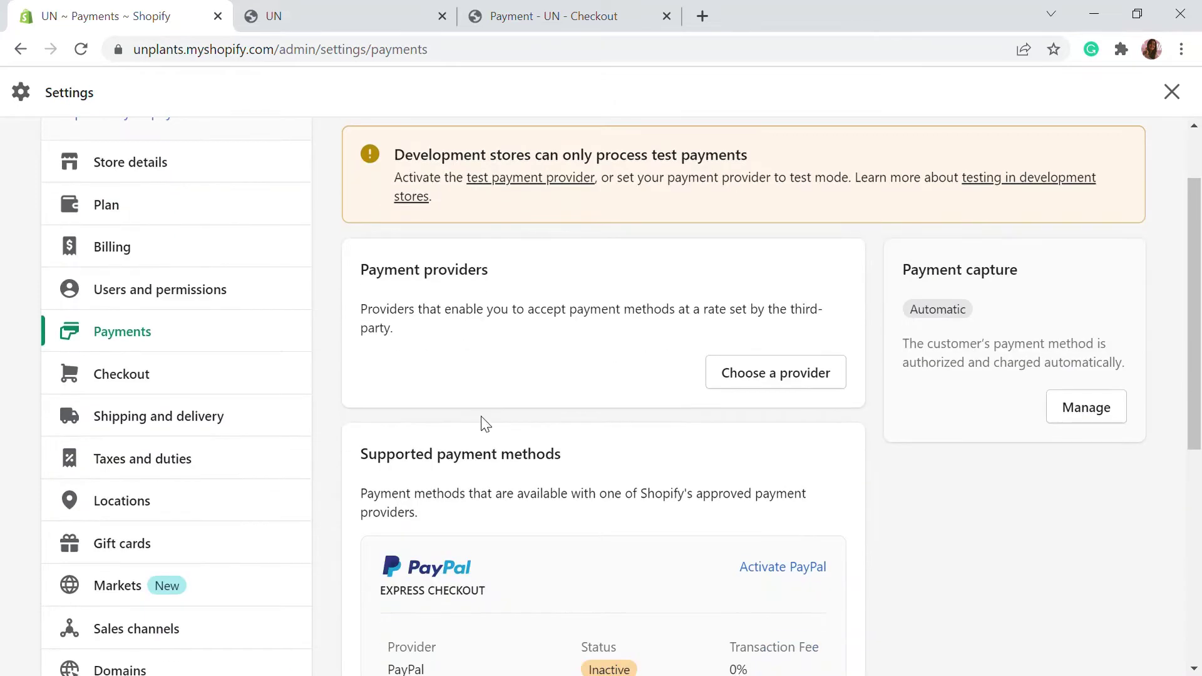
pyautogui.scroll(-1, 485, 424)
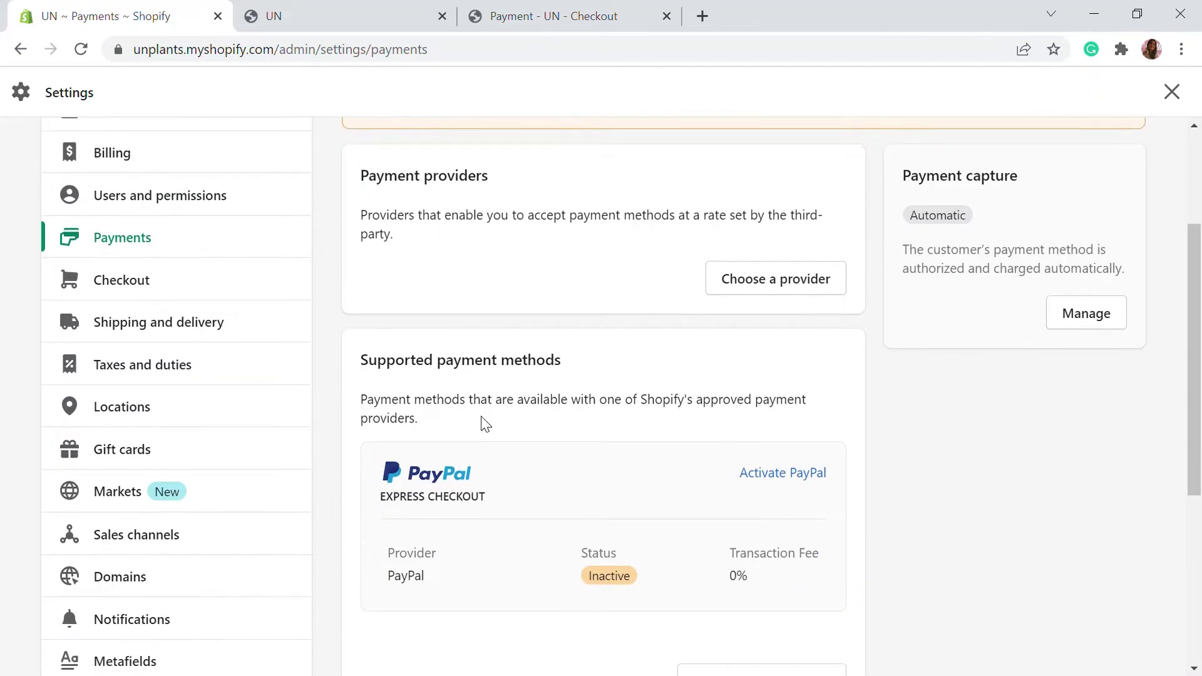
pyautogui.scroll(1, 483, 422)
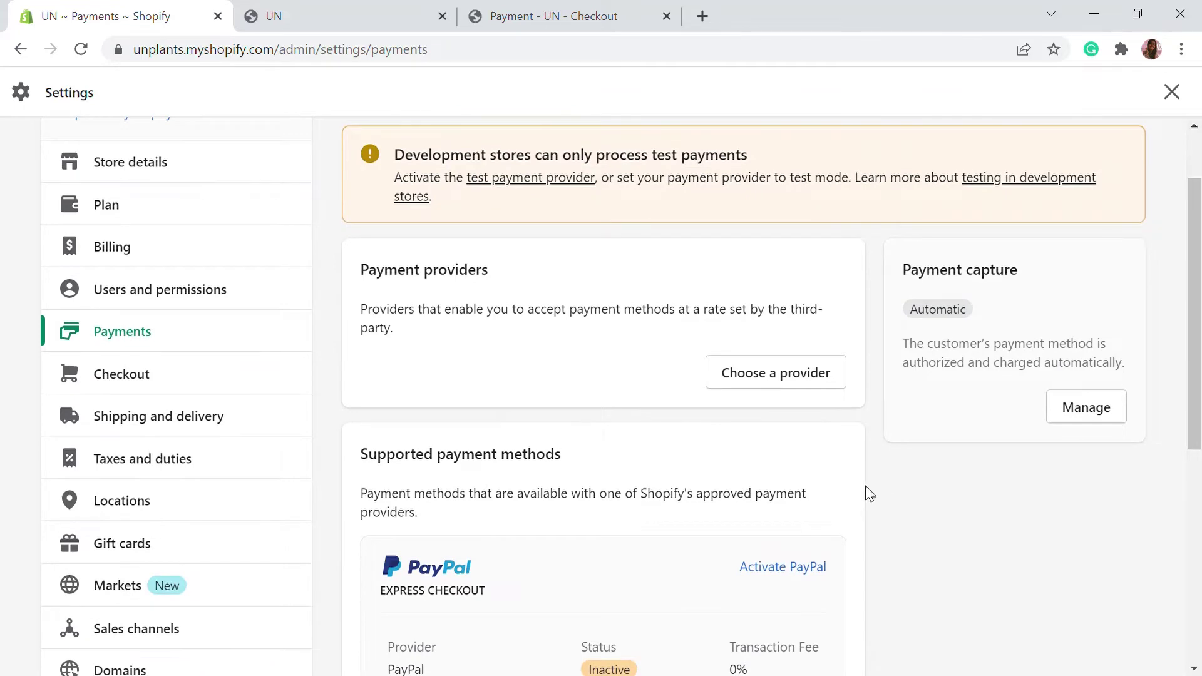
pyautogui.scroll(-1, 870, 494)
pyautogui.scroll(1, 868, 494)
pyautogui.scroll(1, 870, 495)
pyautogui.scroll(-5, 869, 494)
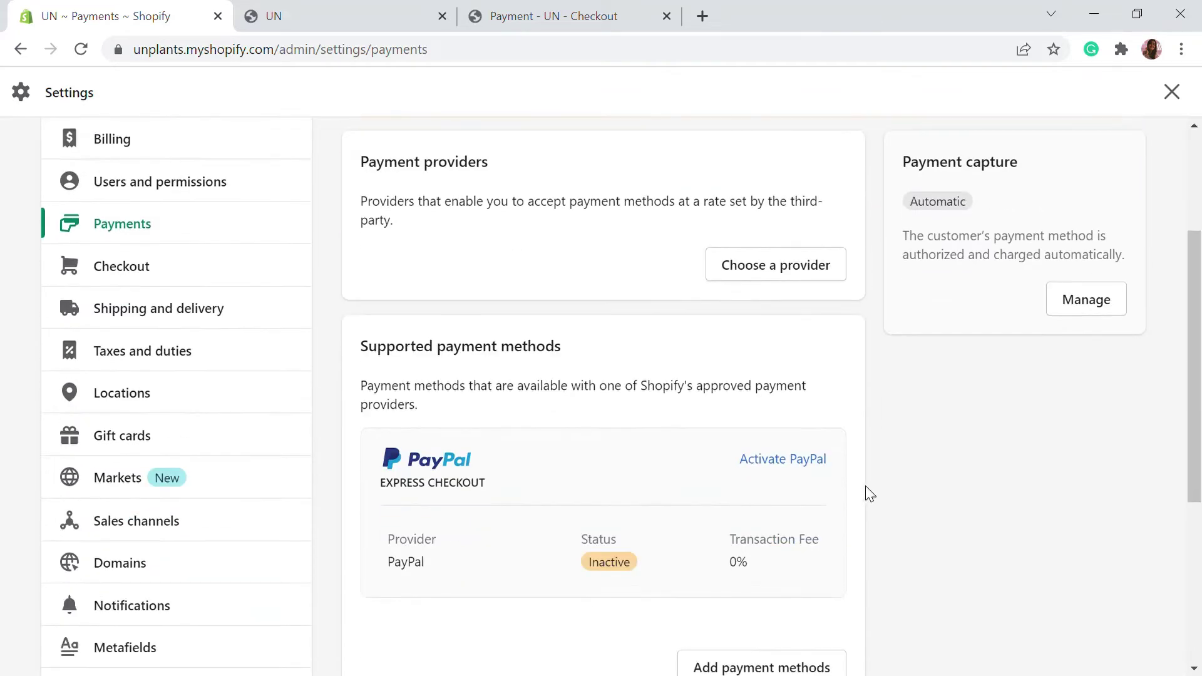
pyautogui.scroll(5, 870, 494)
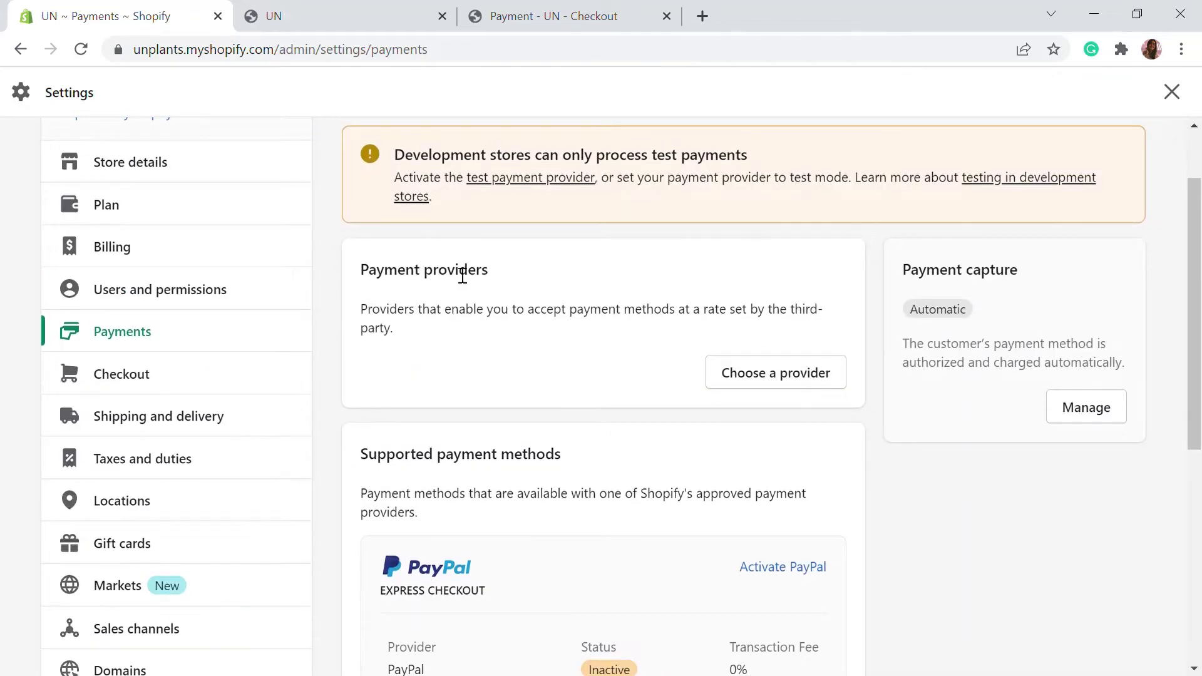
# - Pick (for testing) Bogus Gateway from the third-party providers and activate it
pyautogui.click(742, 374)
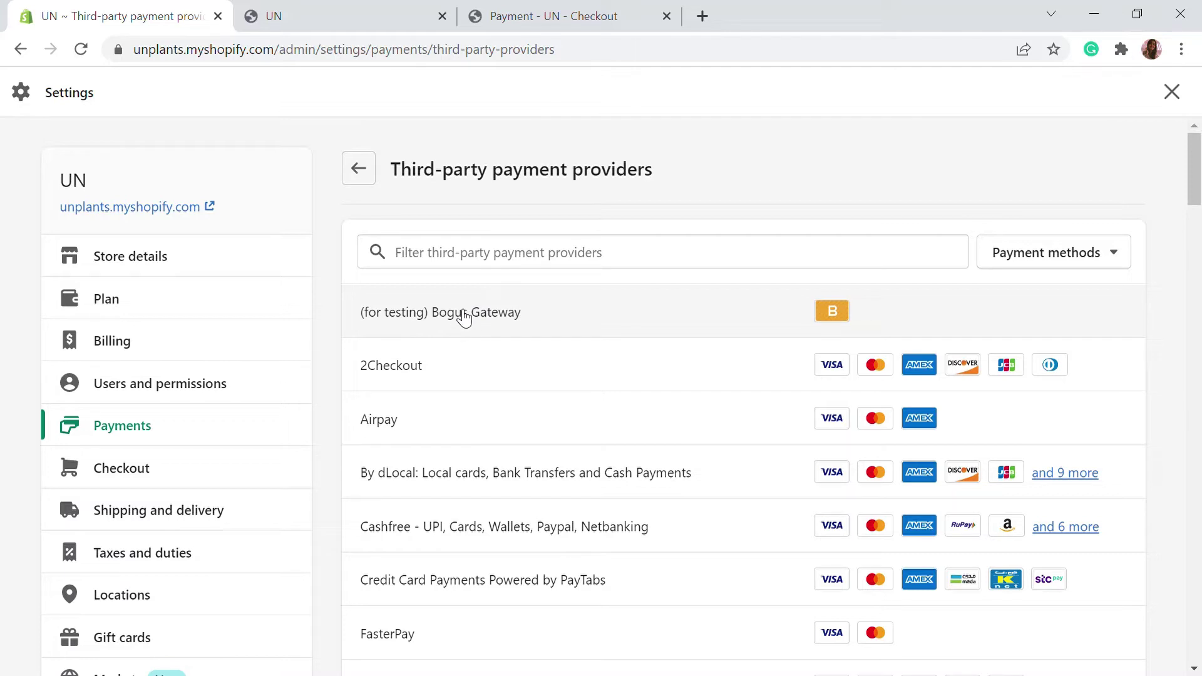
pyautogui.click(463, 316)
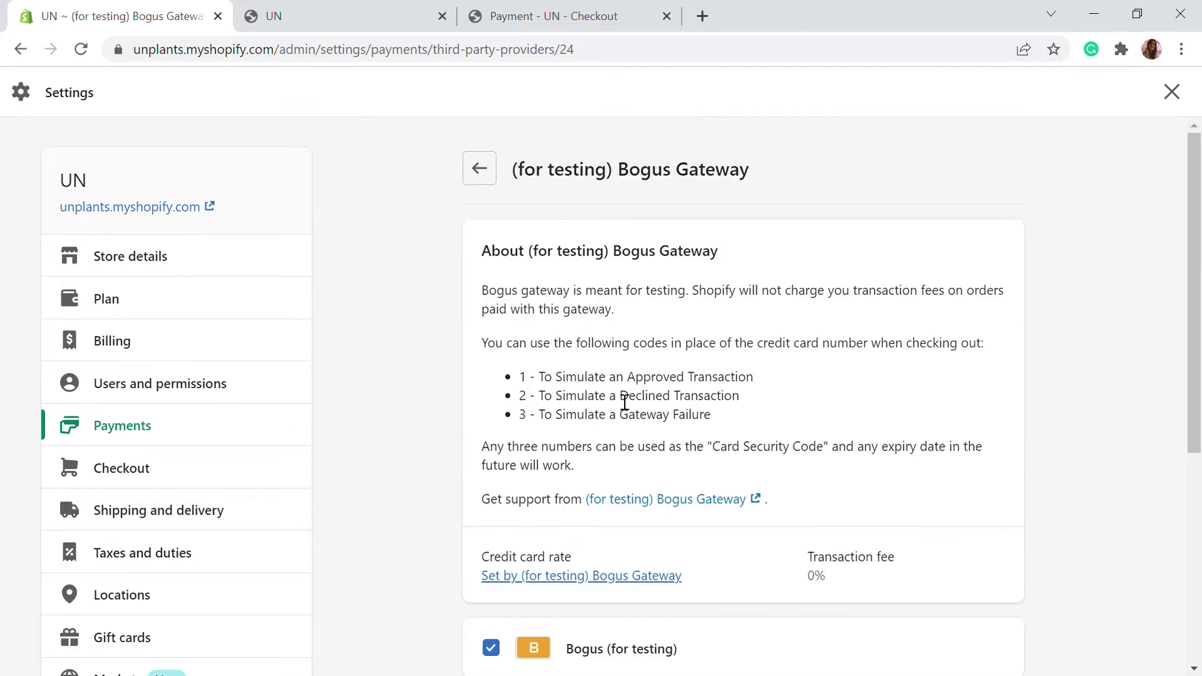
pyautogui.scroll(-2, 618, 424)
pyautogui.scroll(2, 558, 338)
pyautogui.scroll(-2, 601, 430)
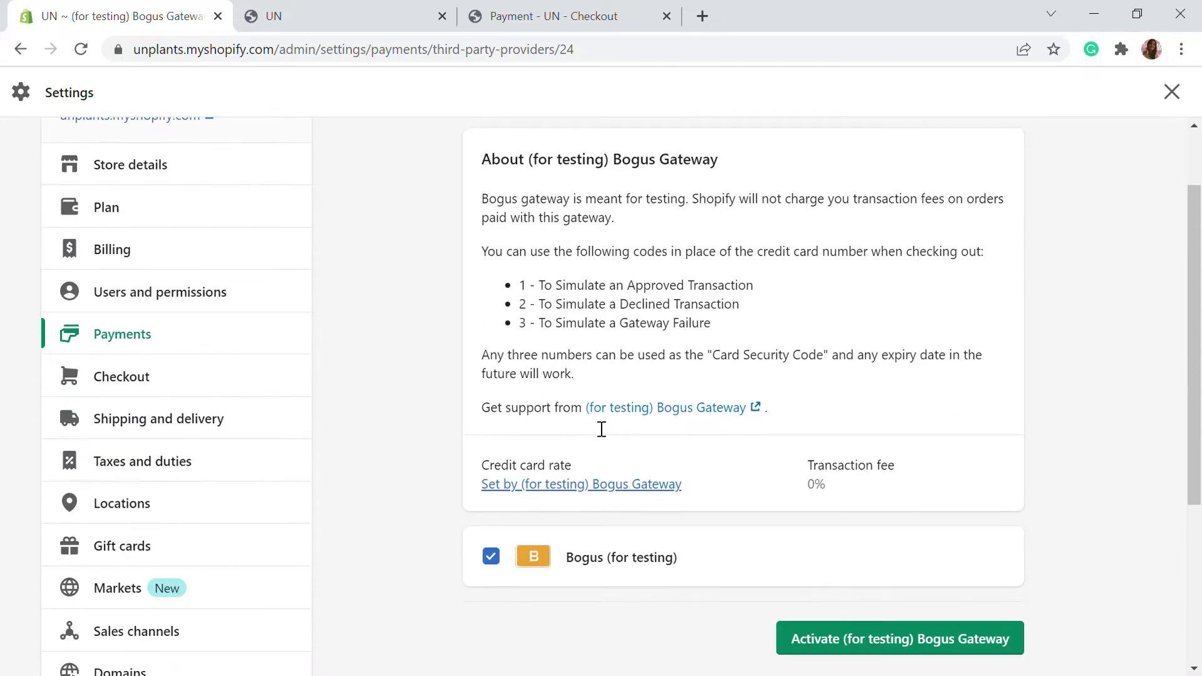
pyautogui.scroll(2, 594, 427)
pyautogui.scroll(-3, 642, 438)
pyautogui.scroll(1, 693, 384)
pyautogui.scroll(-4, 867, 421)
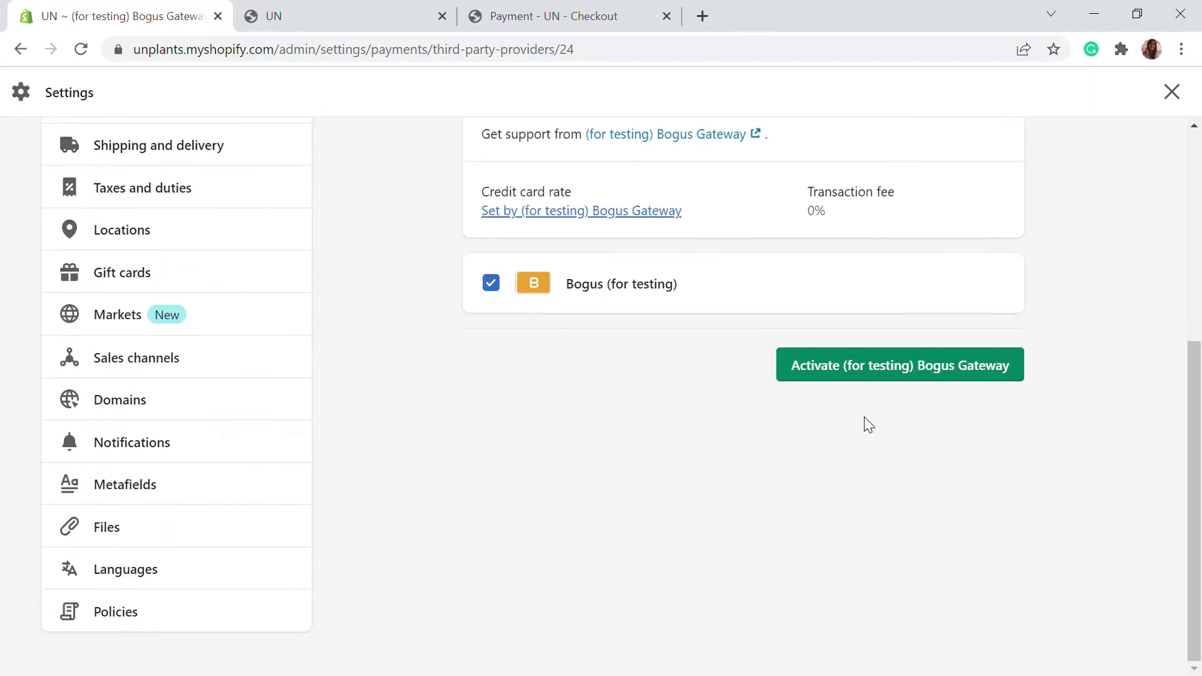
pyautogui.click(894, 373)
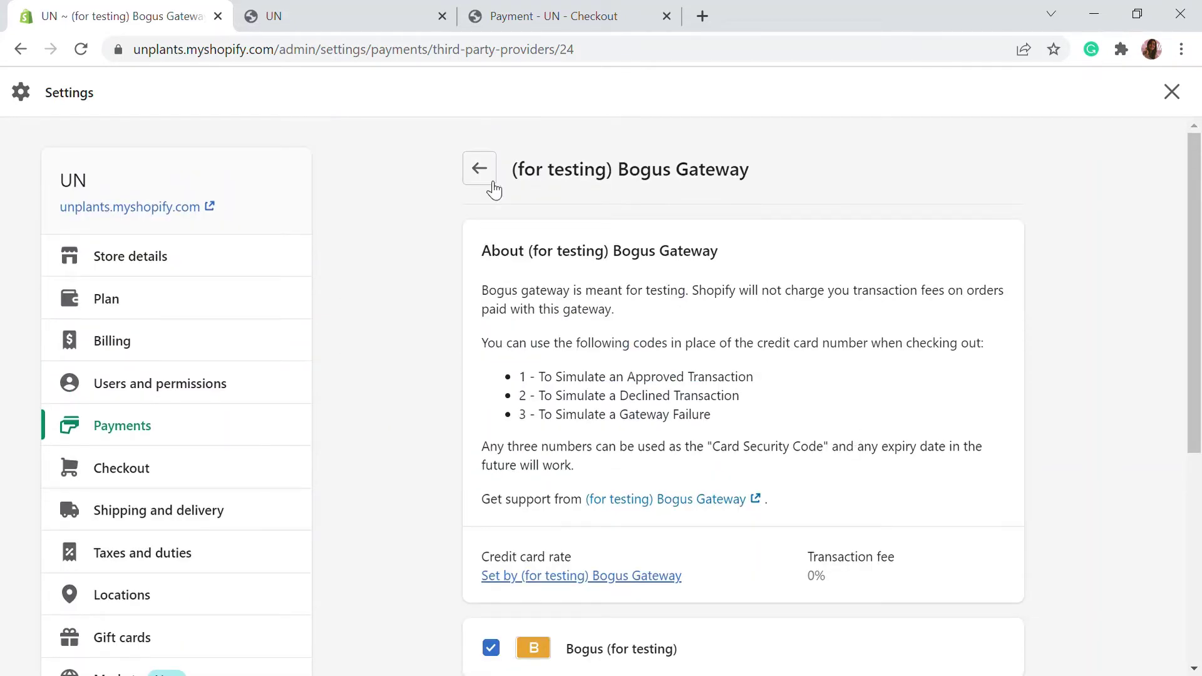
# - Return to the checkout and reload it so the Bogus Gateway card form appears
pyautogui.click(551, 24)
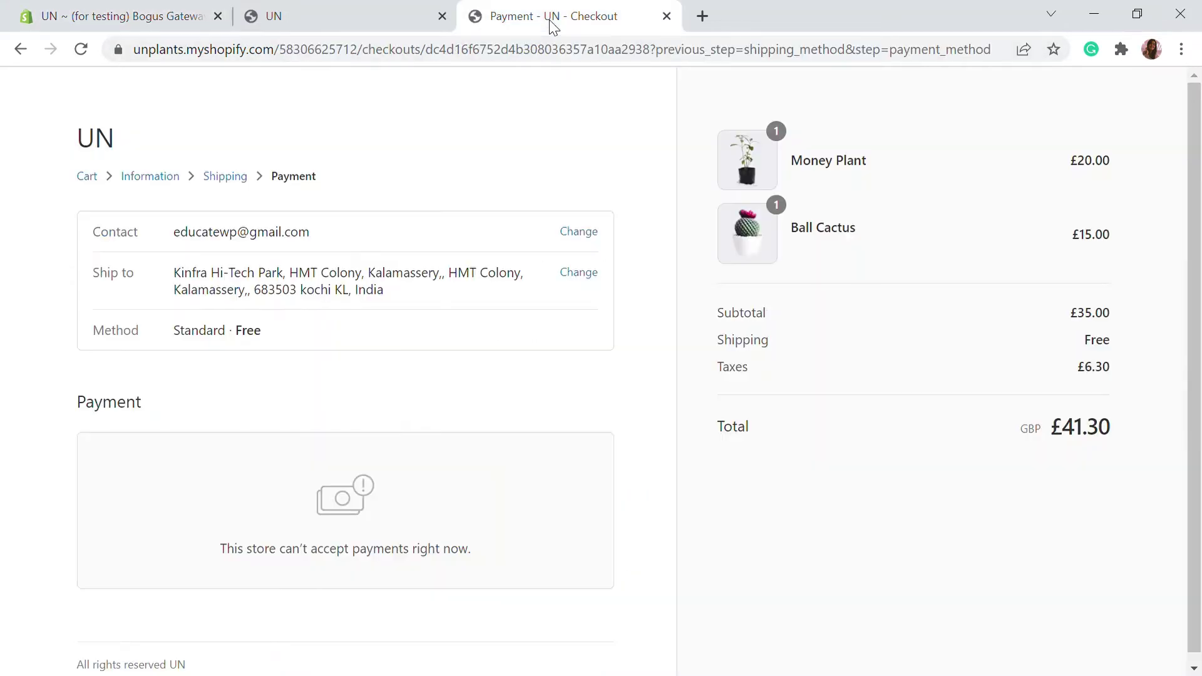
pyautogui.click(91, 52)
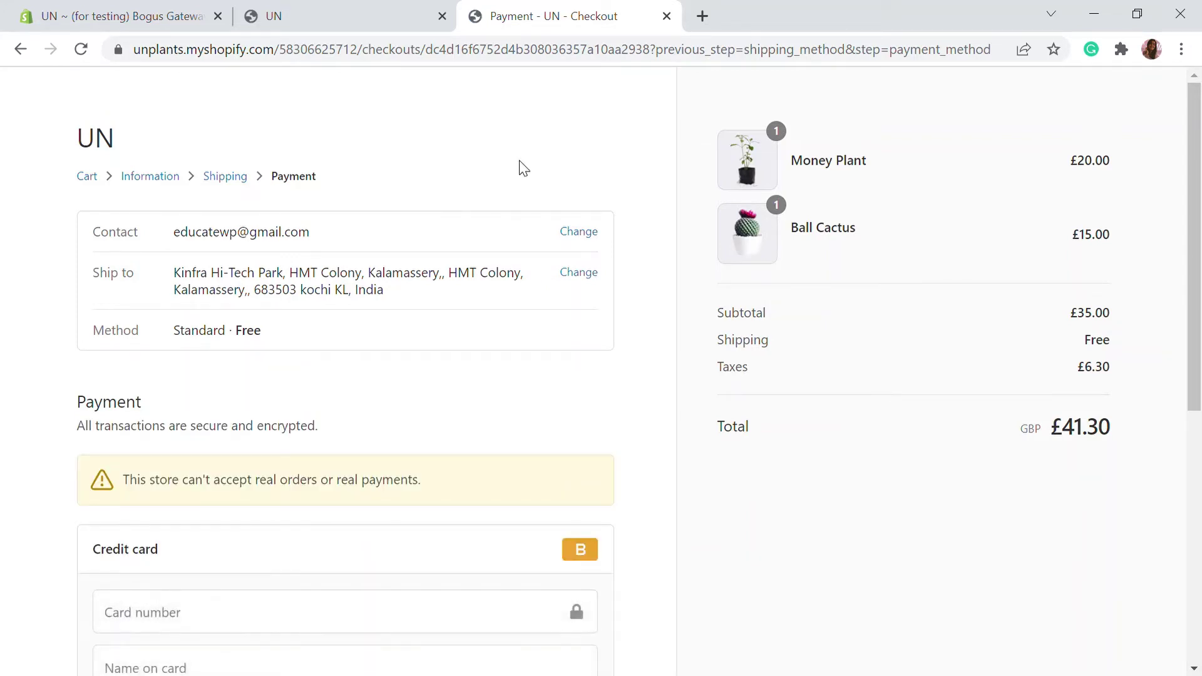
pyautogui.scroll(-2, 786, 177)
pyautogui.scroll(2, 787, 249)
pyautogui.scroll(-3, 510, 271)
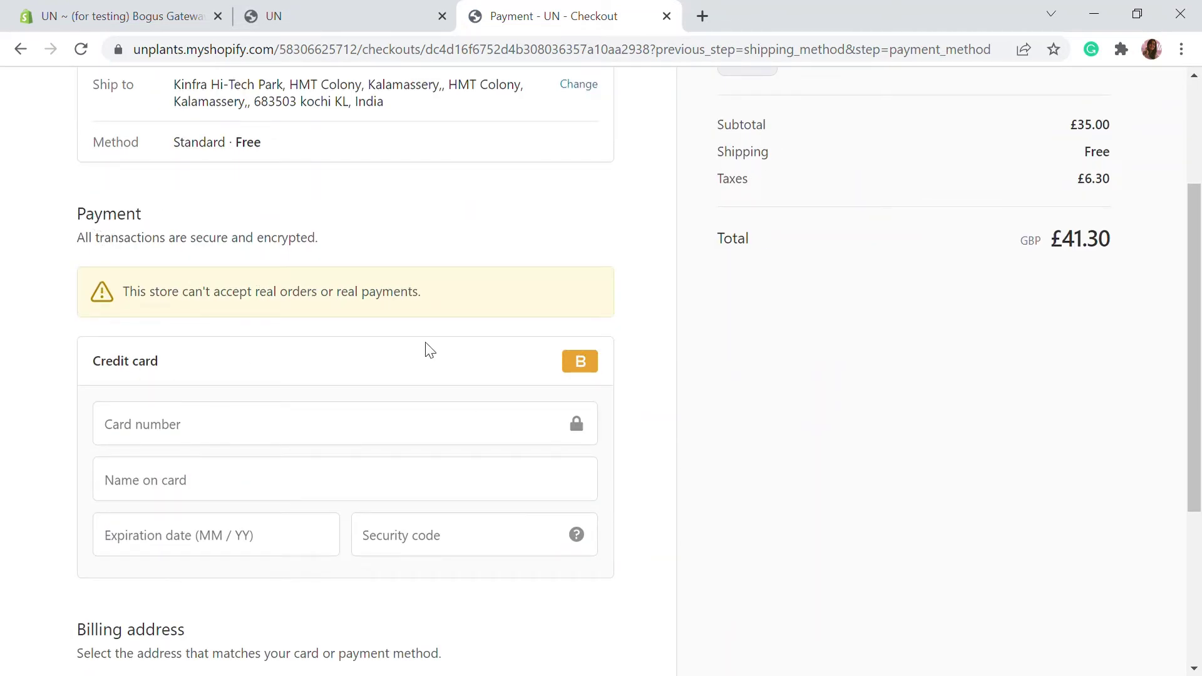
pyautogui.scroll(-3, 456, 354)
pyautogui.scroll(2, 456, 354)
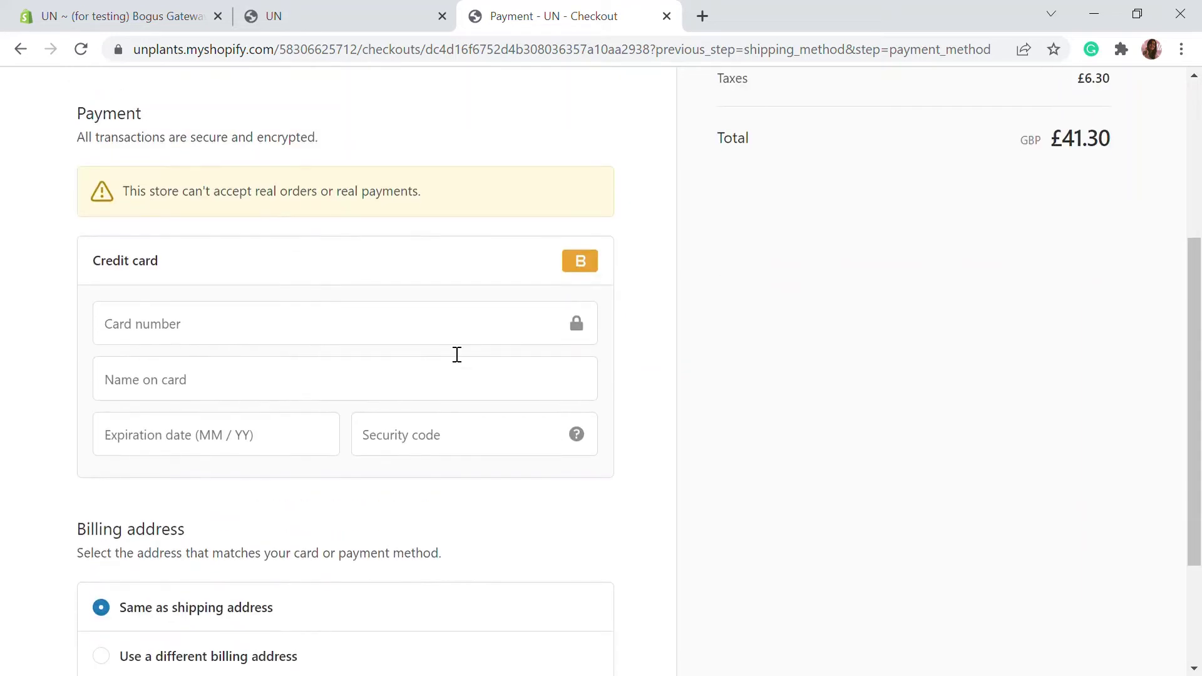
# - Enter test card 1, name Bogus gateway, expiry 01 / 25 and security code 233
pyautogui.click(201, 347)
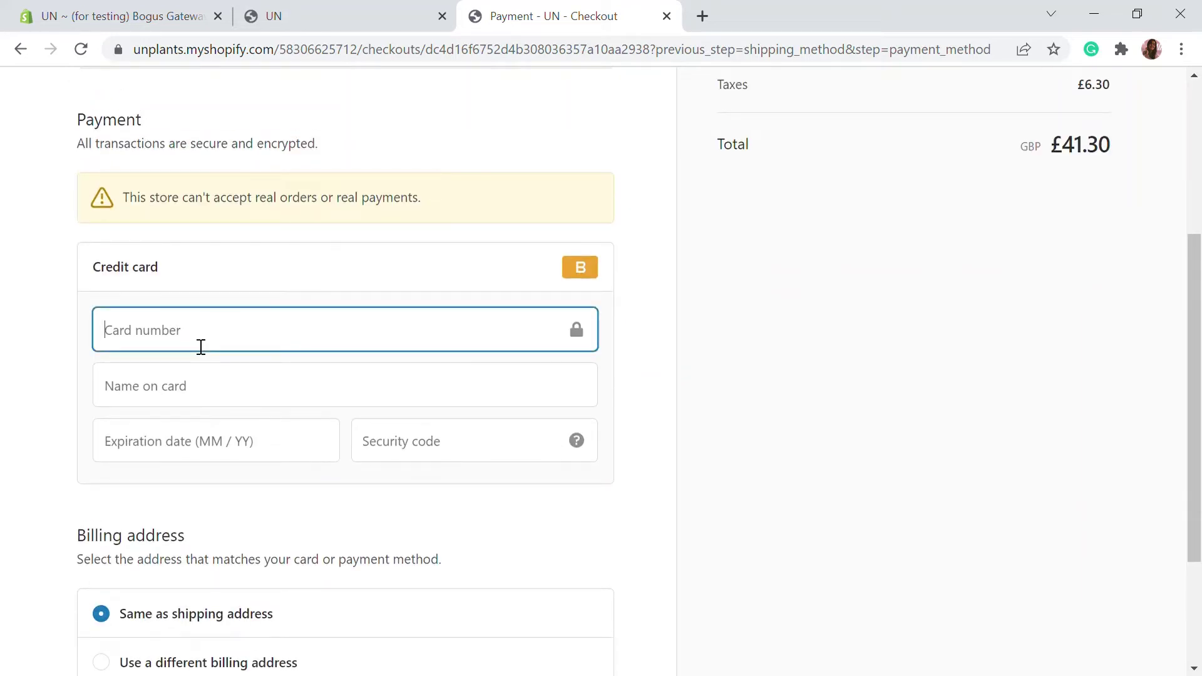
pyautogui.write('1')
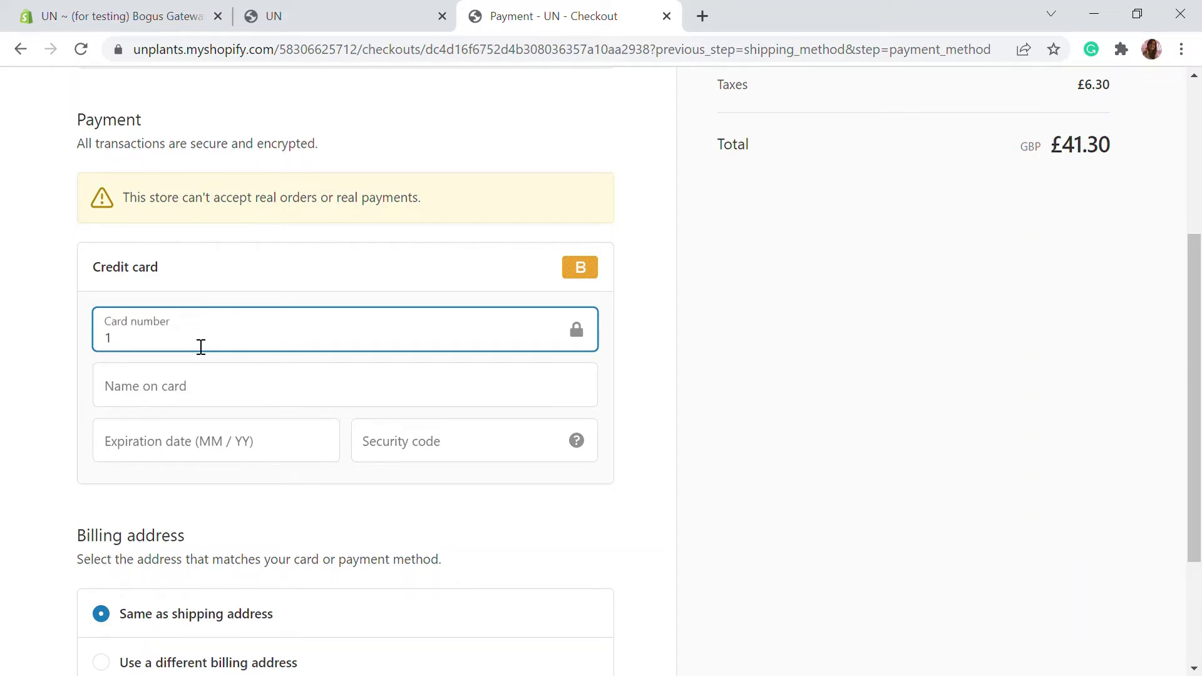
pyautogui.click(177, 405)
pyautogui.write('Bogus gateway')
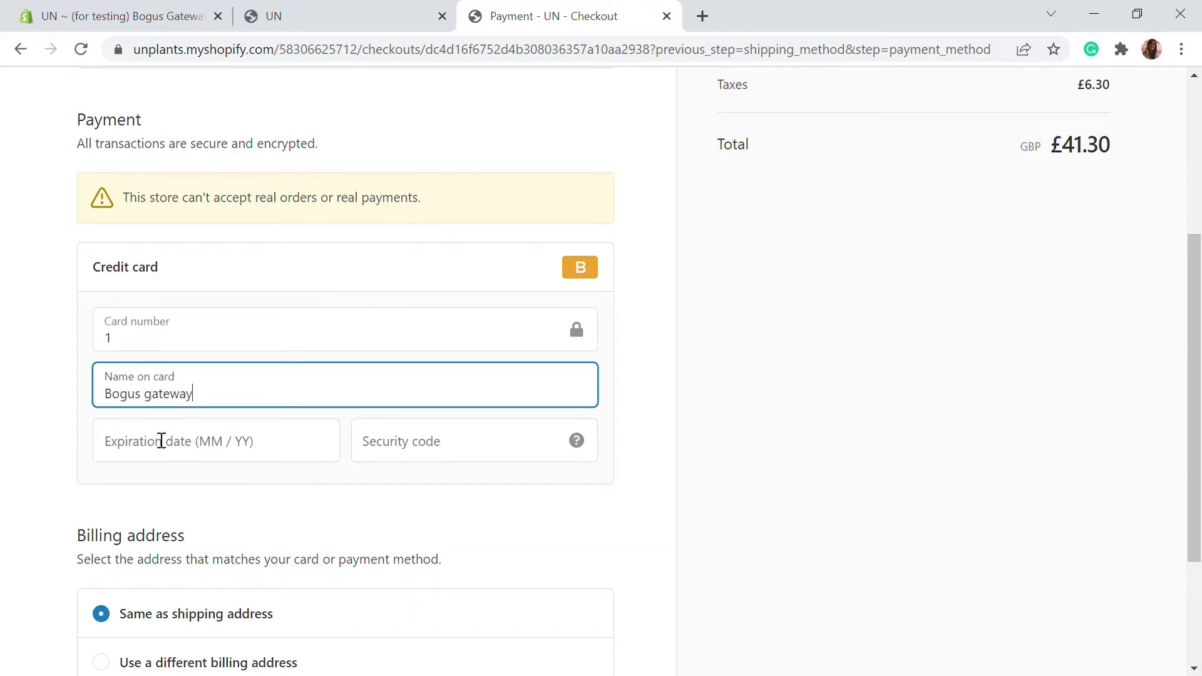
pyautogui.click(162, 440)
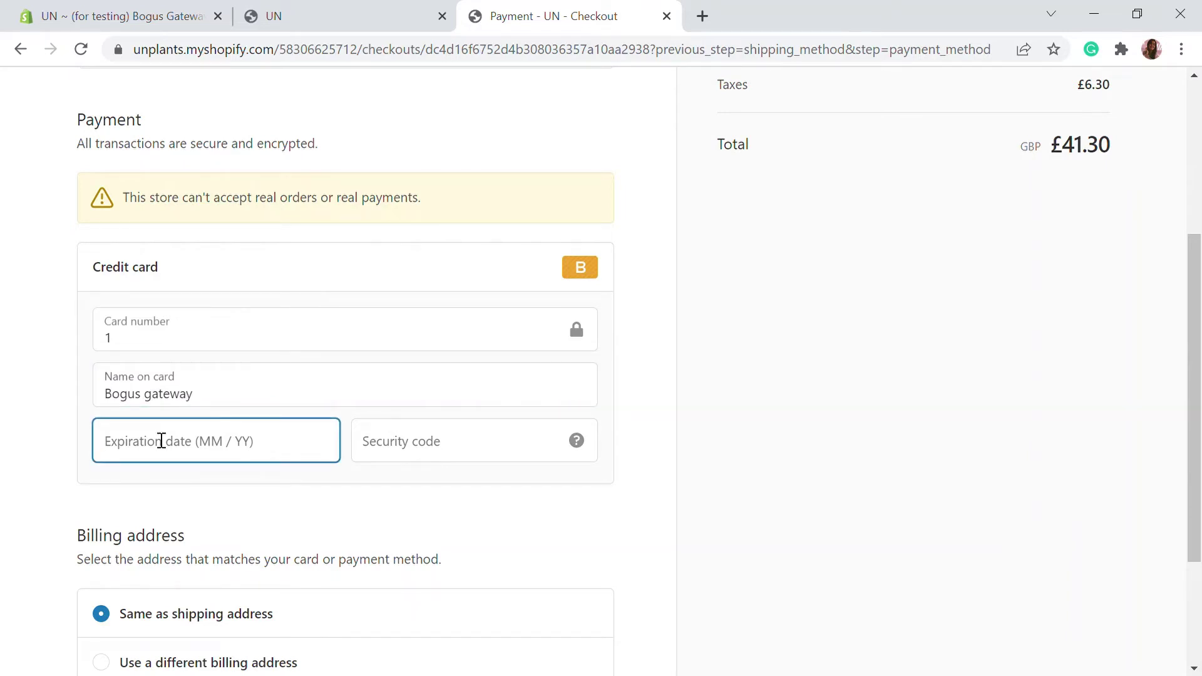
pyautogui.write('1')
pyautogui.press('BackSpace')
pyautogui.write('01 / 25')
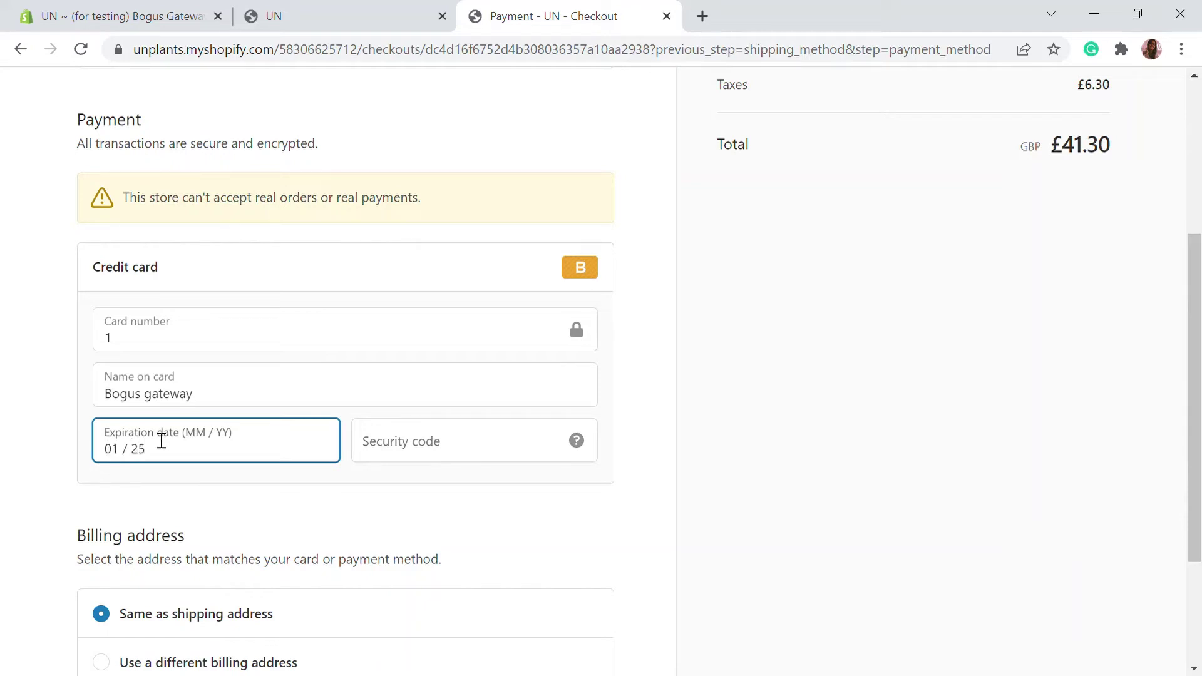
pyautogui.click(424, 453)
pyautogui.write('233')
pyautogui.scroll(-3, 422, 454)
# - Pay with the test card to confirm the order, then return the admin to the third-party providers
pyautogui.click(129, 572)
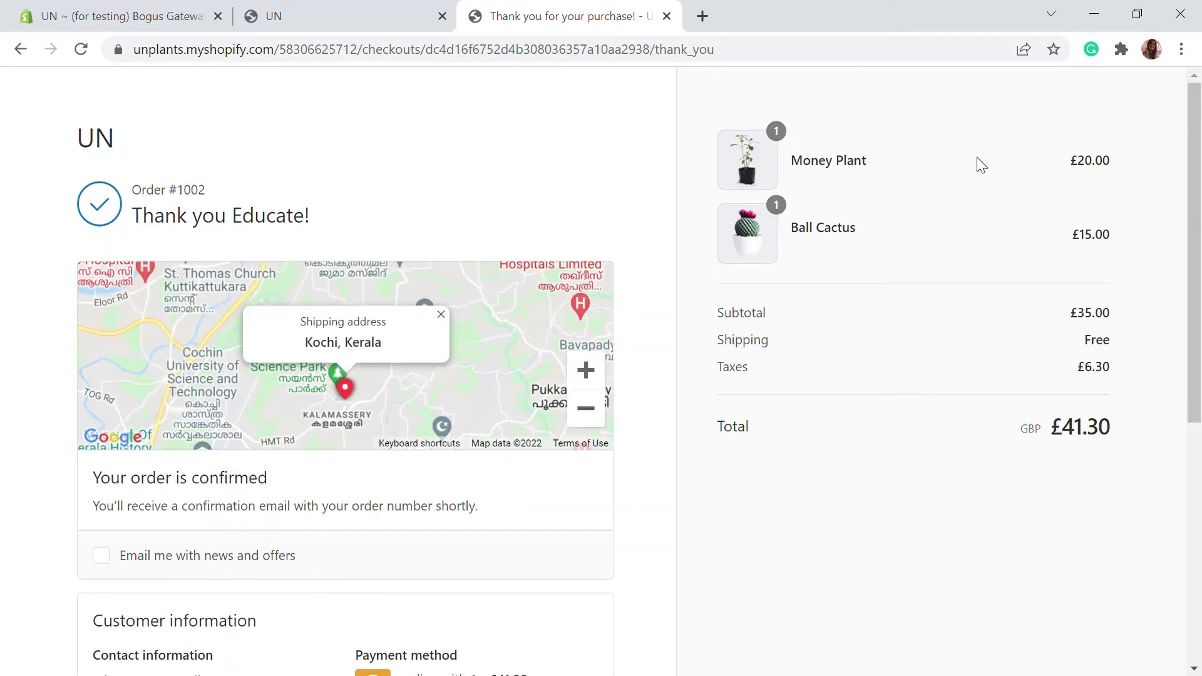
pyautogui.scroll(-5, 993, 411)
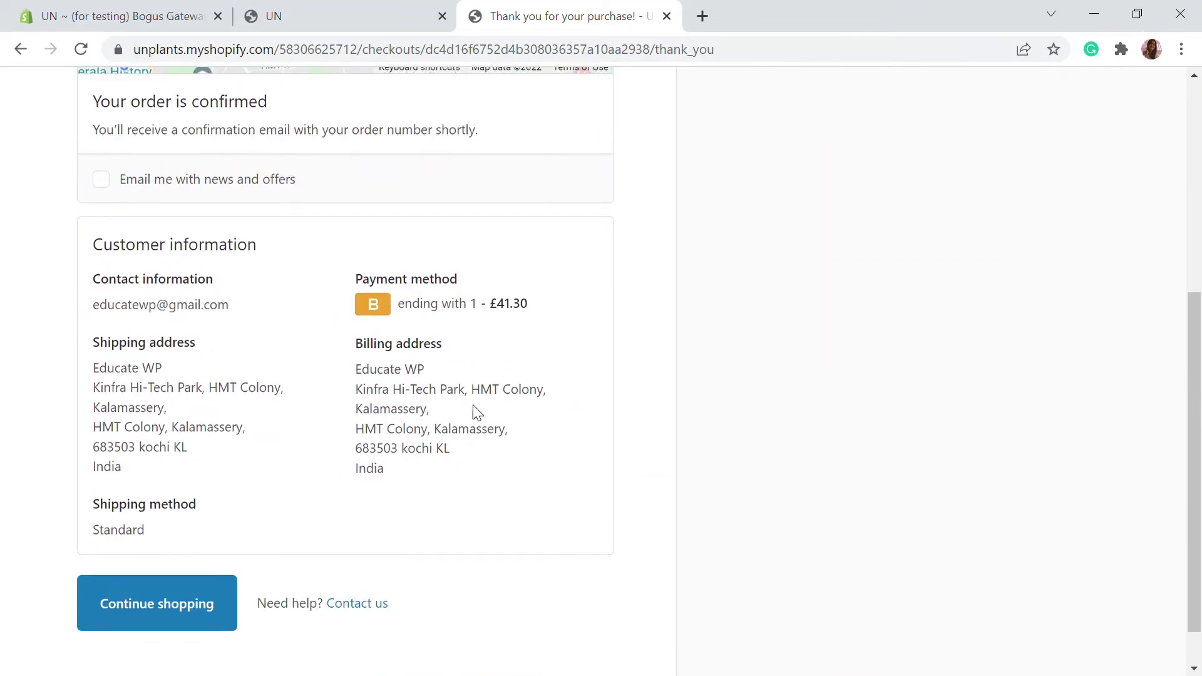
pyautogui.scroll(3, 473, 376)
pyautogui.click(94, 17)
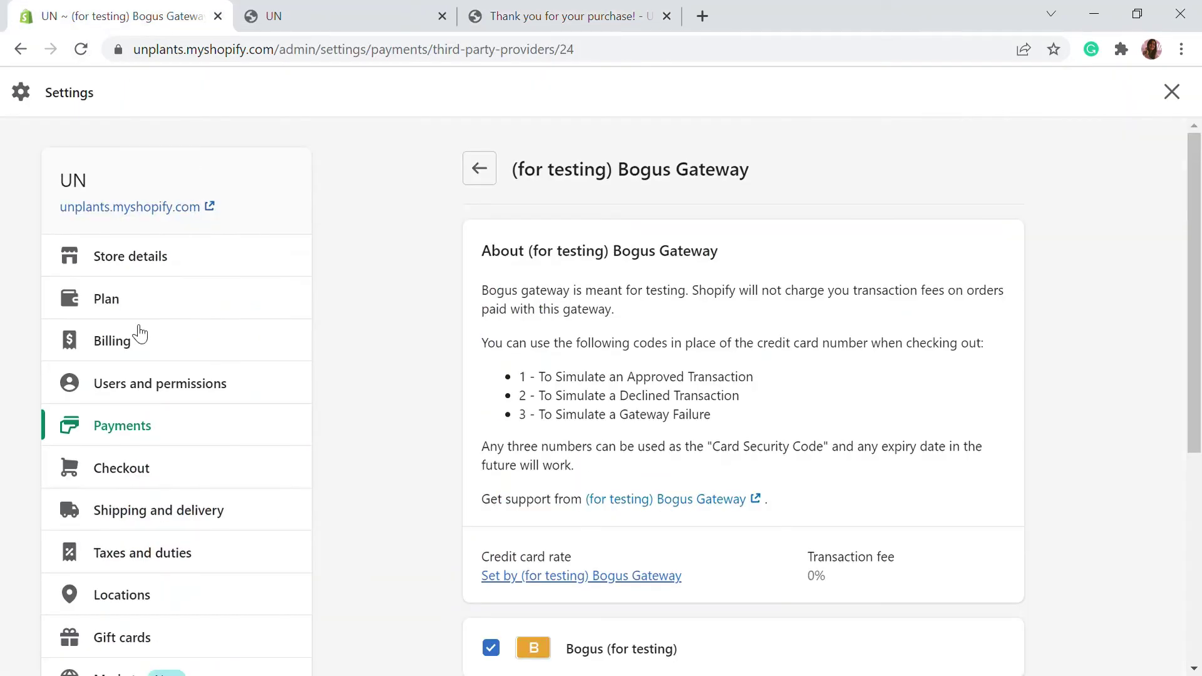
pyautogui.click(21, 49)
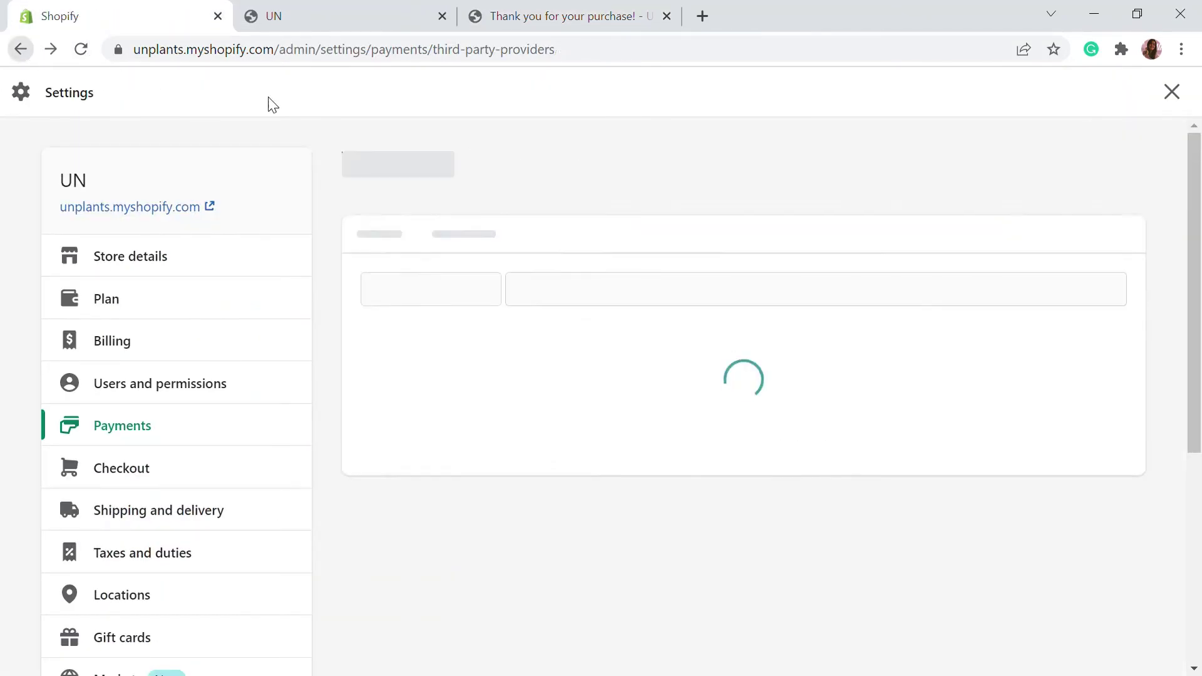
# - Leave the order confirmation page via Continue shopping to reach the store home page
pyautogui.click(554, 16)
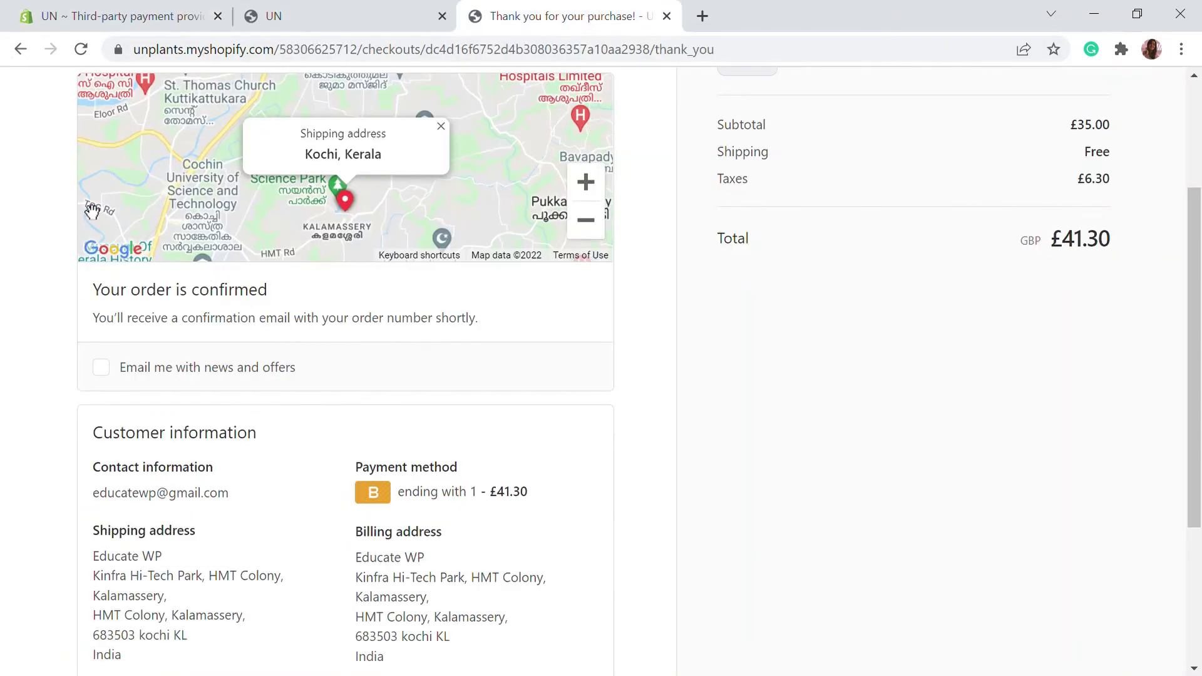
pyautogui.scroll(3, 92, 210)
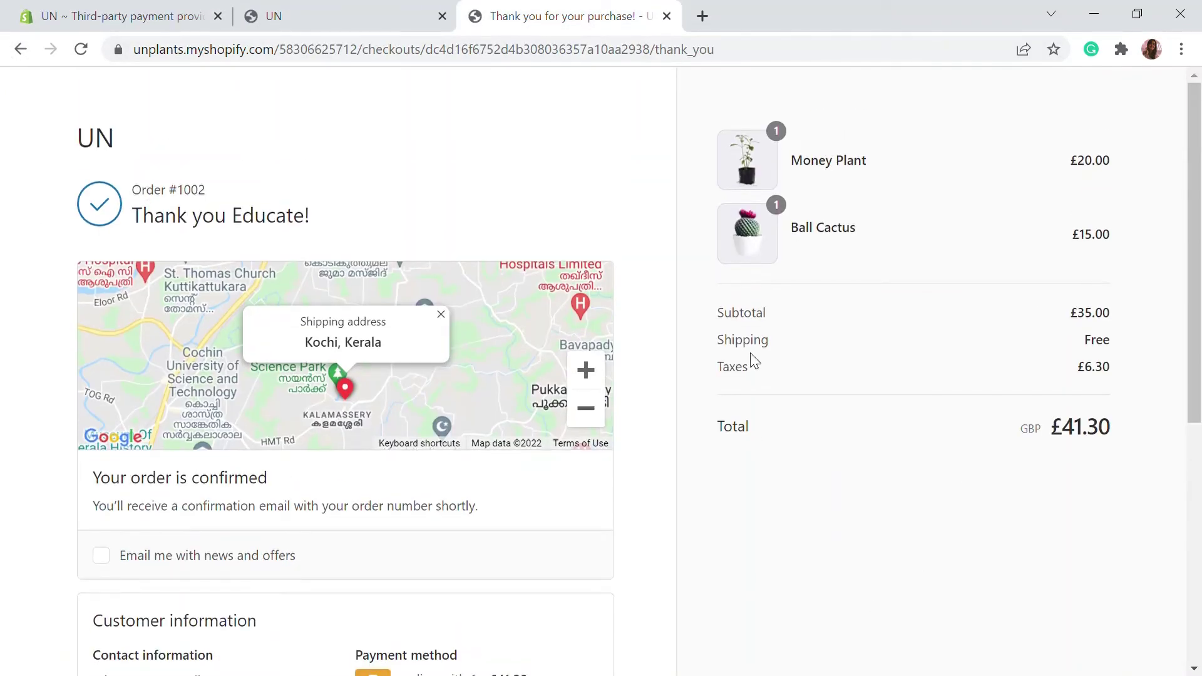
pyautogui.scroll(-3, 466, 388)
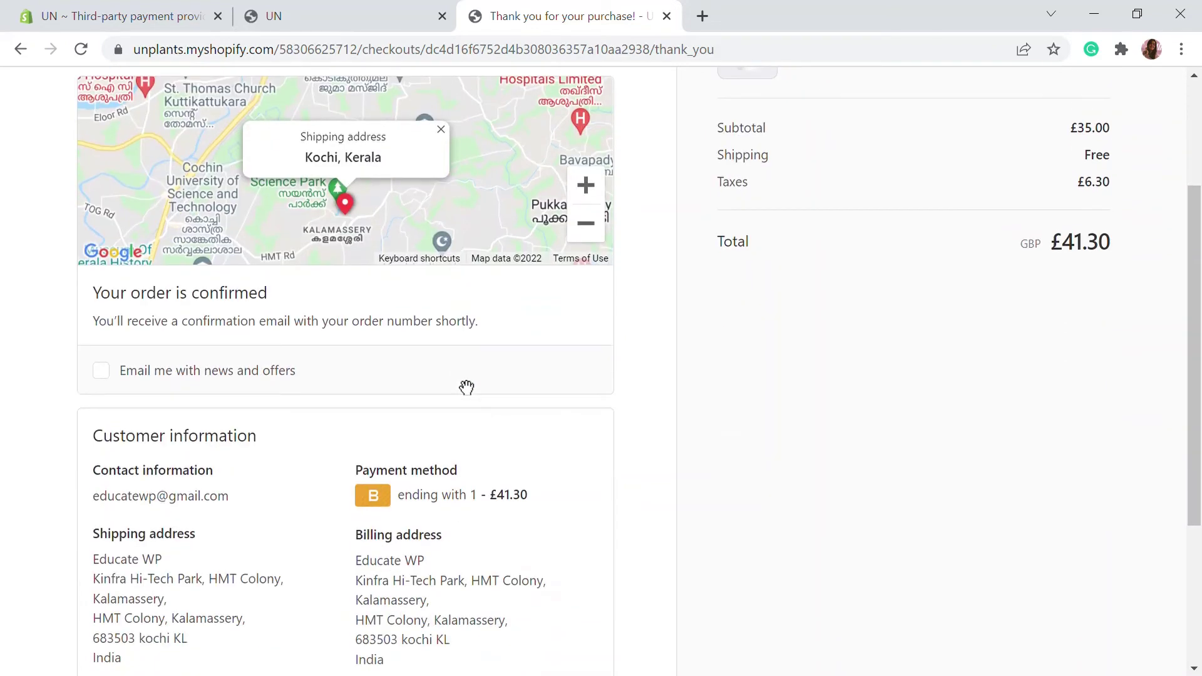
pyautogui.scroll(-4, 467, 388)
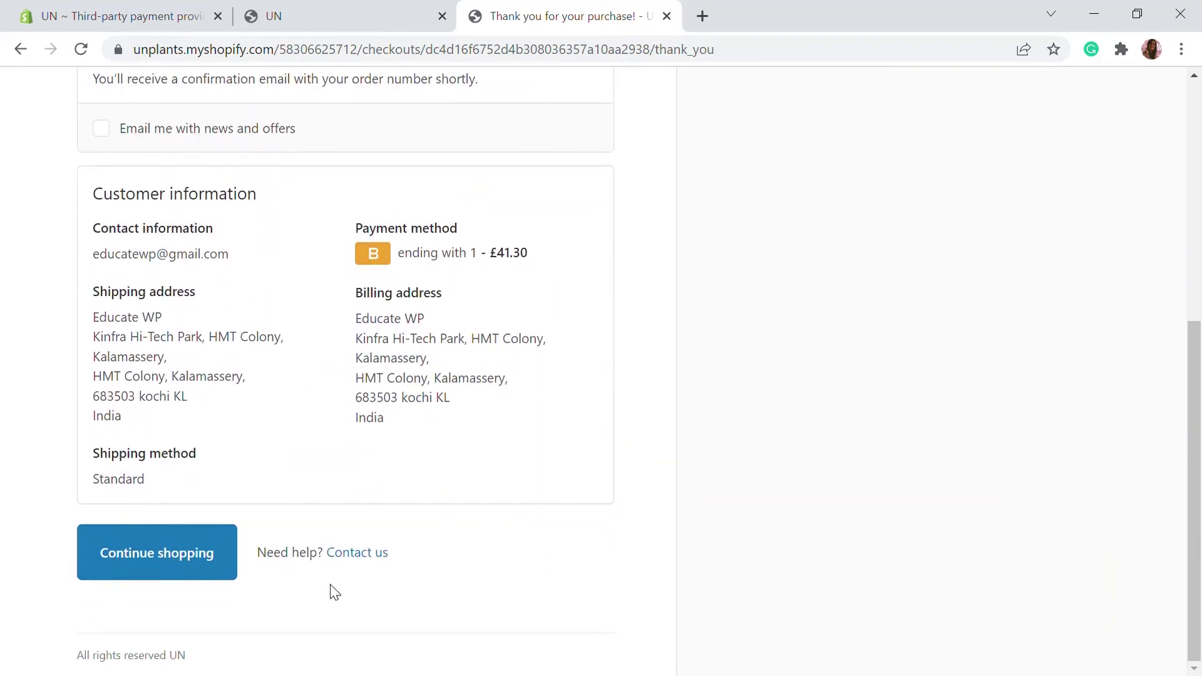
pyautogui.click(153, 551)
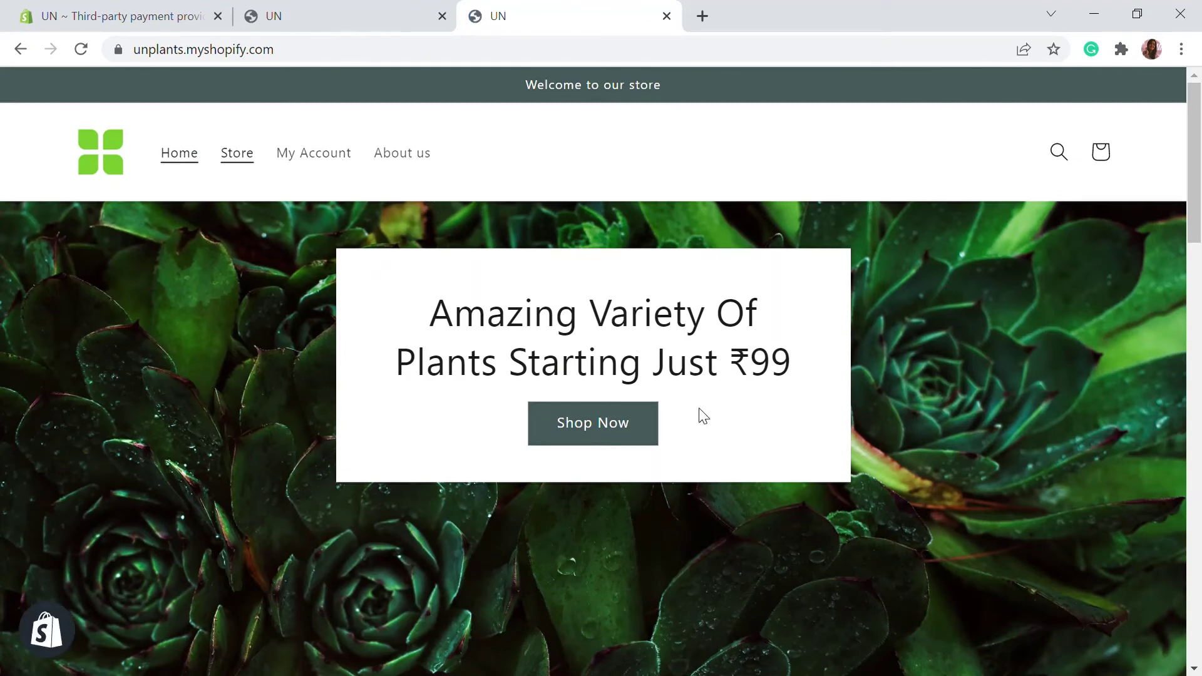
# - Add the Ball Cactus to the cart and start checkout
pyautogui.click(645, 422)
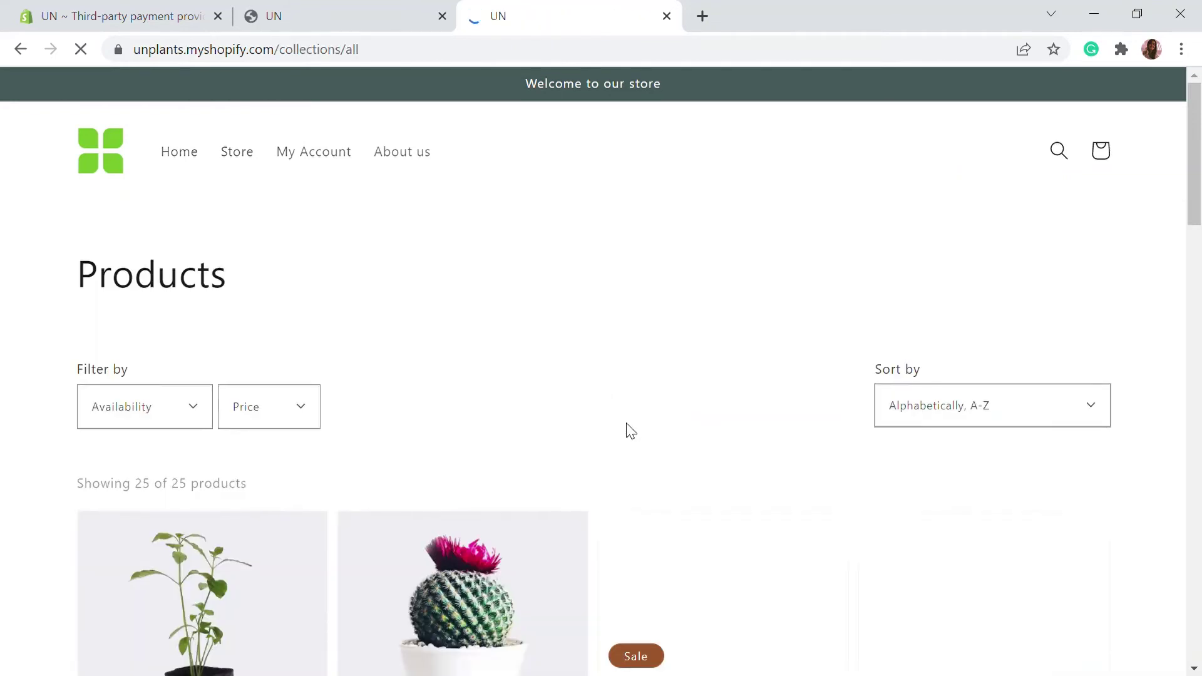
pyautogui.scroll(-5, 626, 429)
pyautogui.click(488, 276)
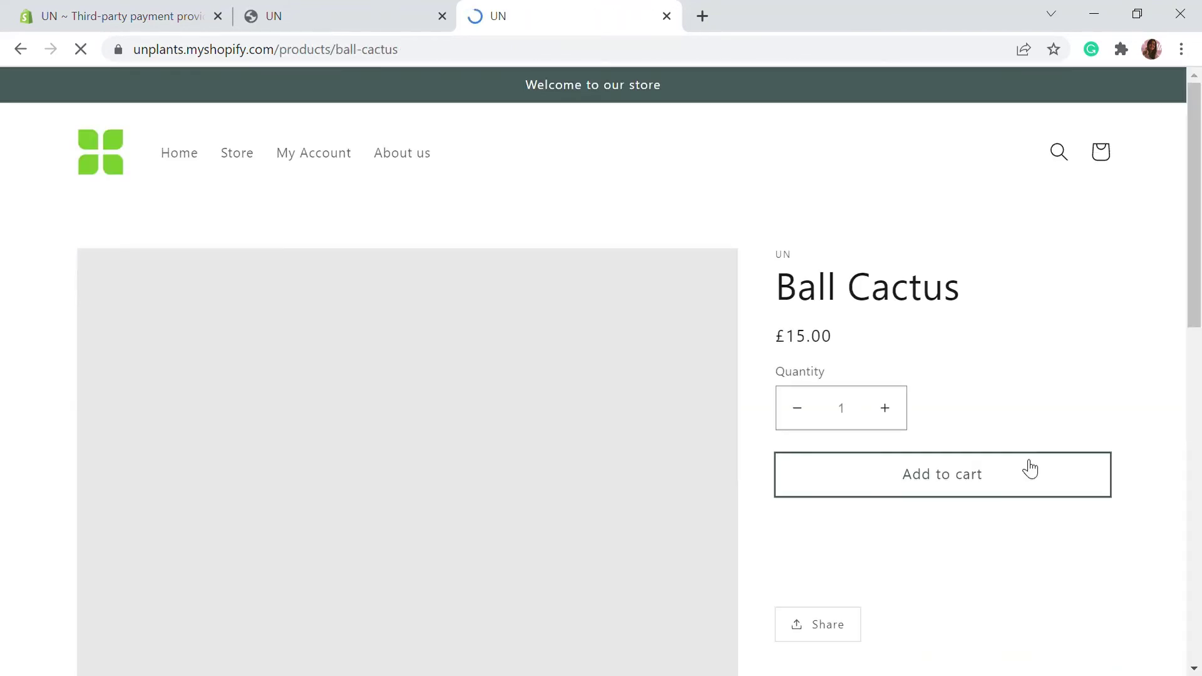
pyautogui.click(952, 465)
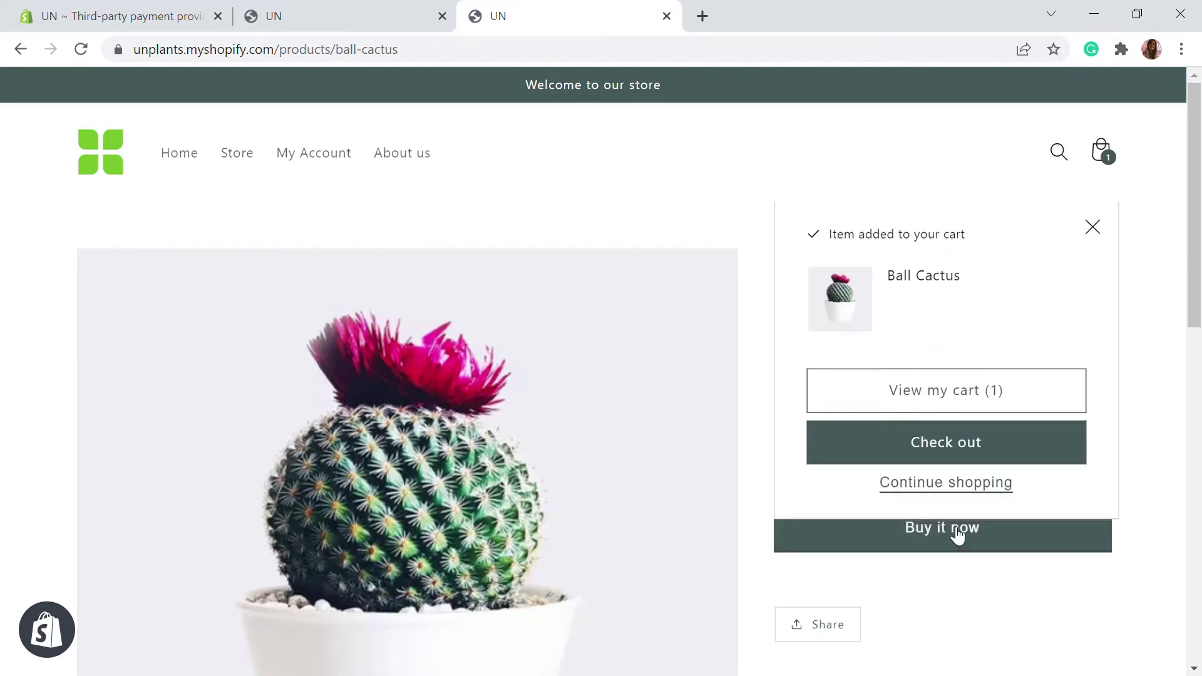
pyautogui.click(1007, 450)
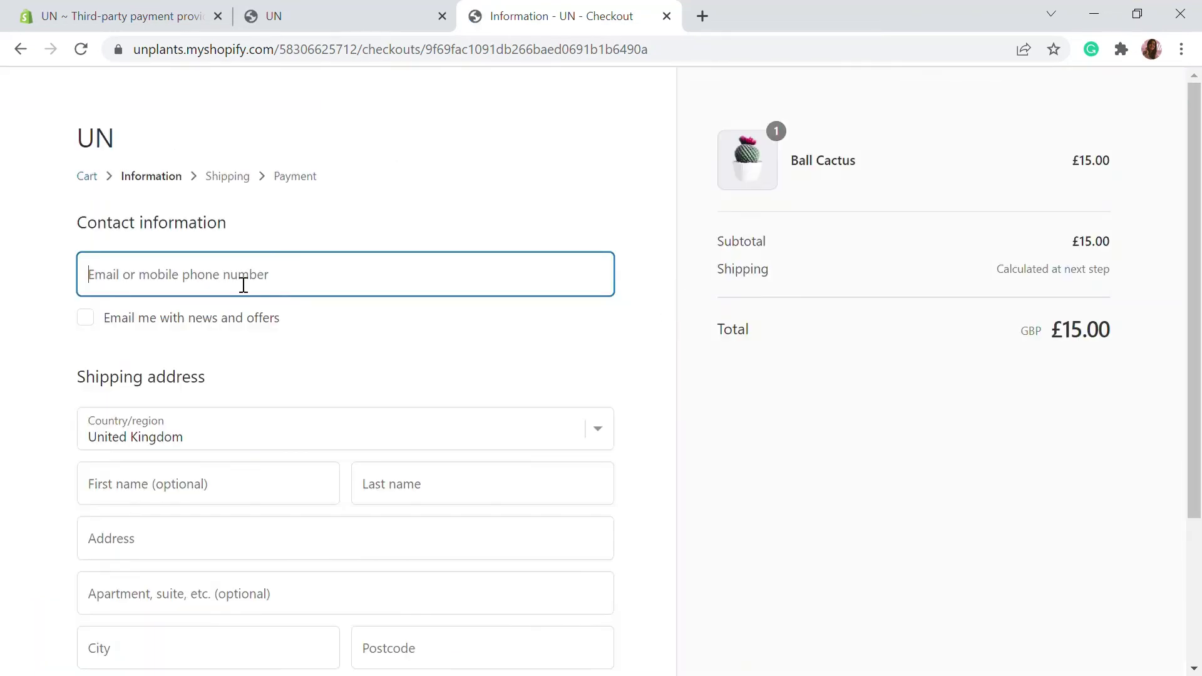
# - Autofill contact and shipping details, then continue with free Standard shipping to payment
pyautogui.click(241, 281)
pyautogui.click(183, 333)
pyautogui.scroll(-3, 311, 478)
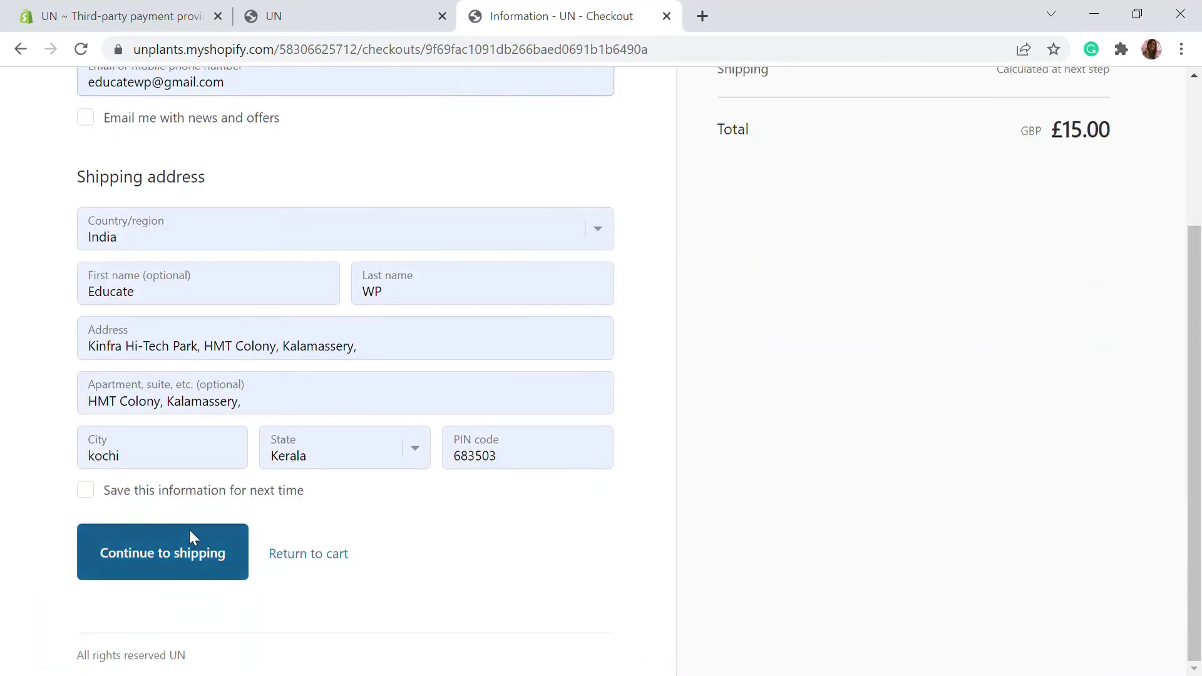
pyautogui.click(191, 534)
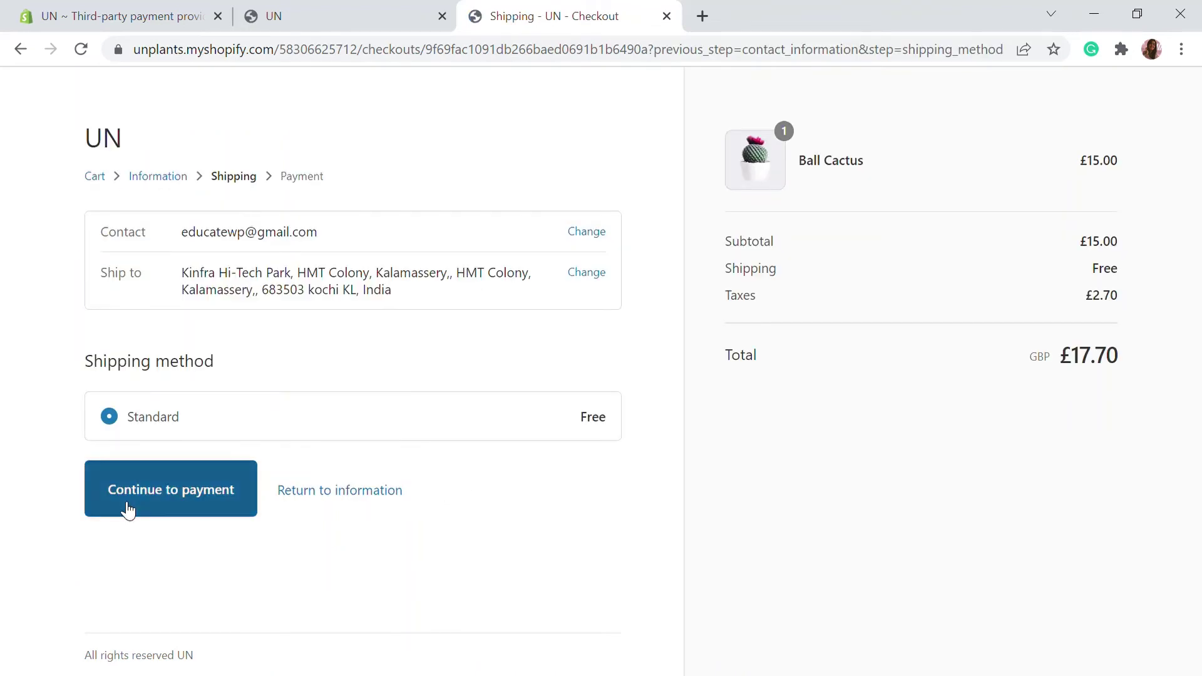
pyautogui.click(127, 508)
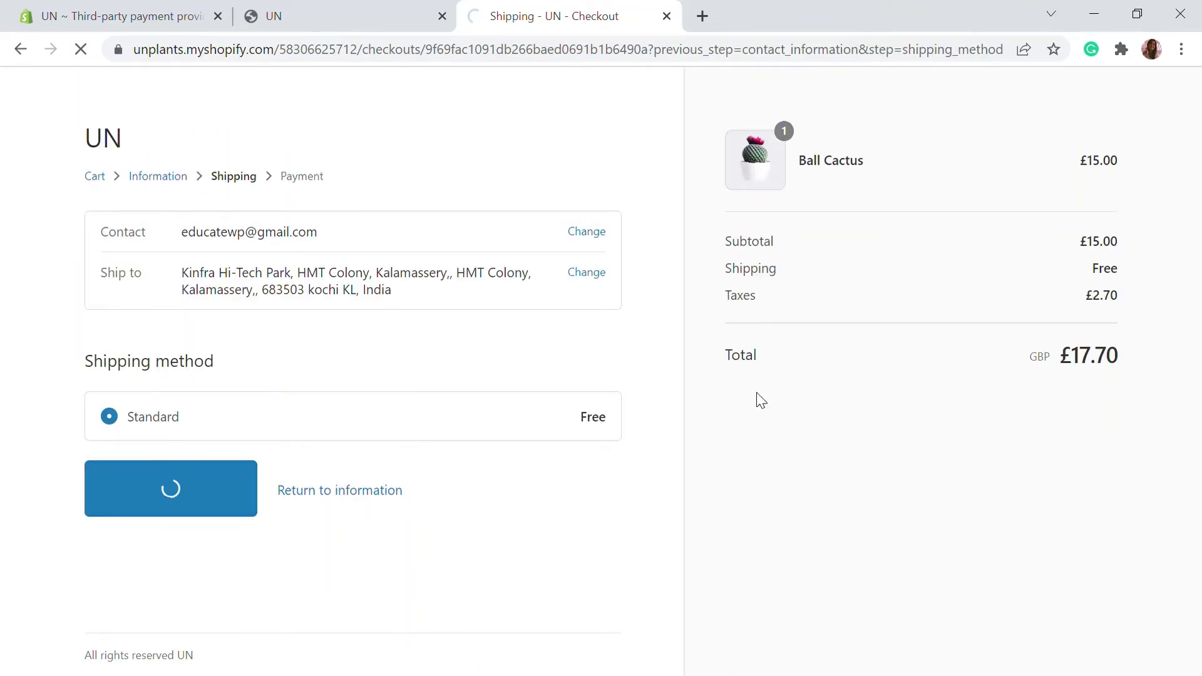
# - Enter declined test card 2, name Bogus gateway, expiry 03 / 26 and security code 444
pyautogui.scroll(-5, 757, 399)
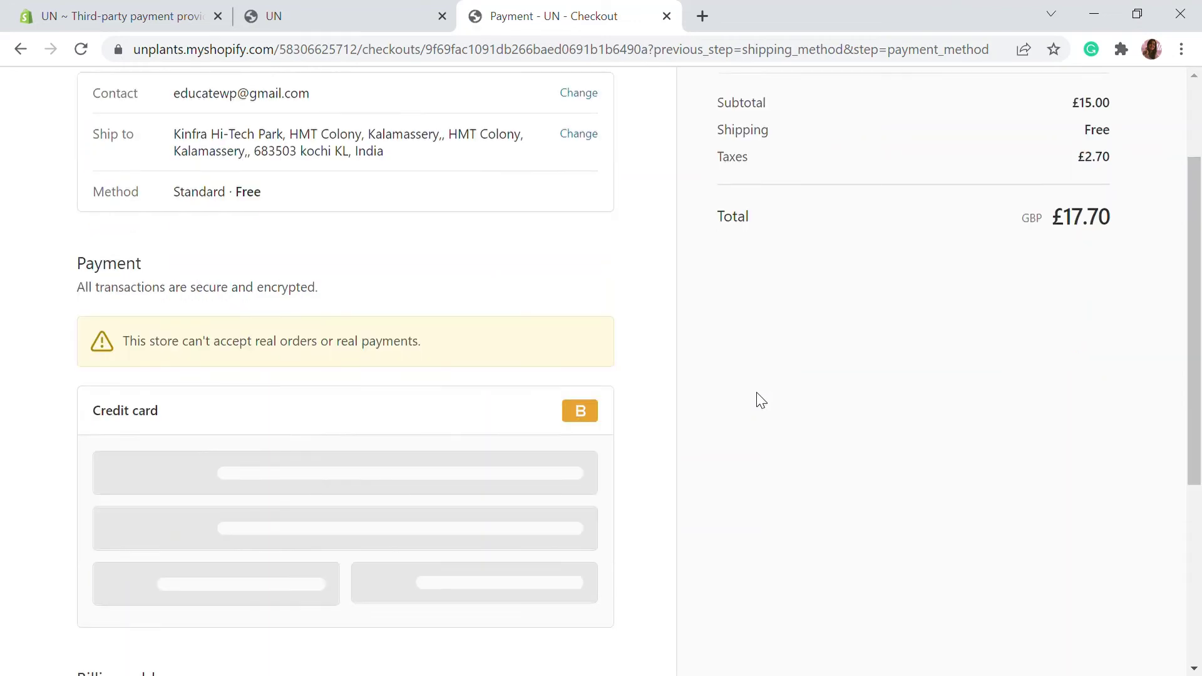
pyautogui.click(241, 341)
pyautogui.write('2')
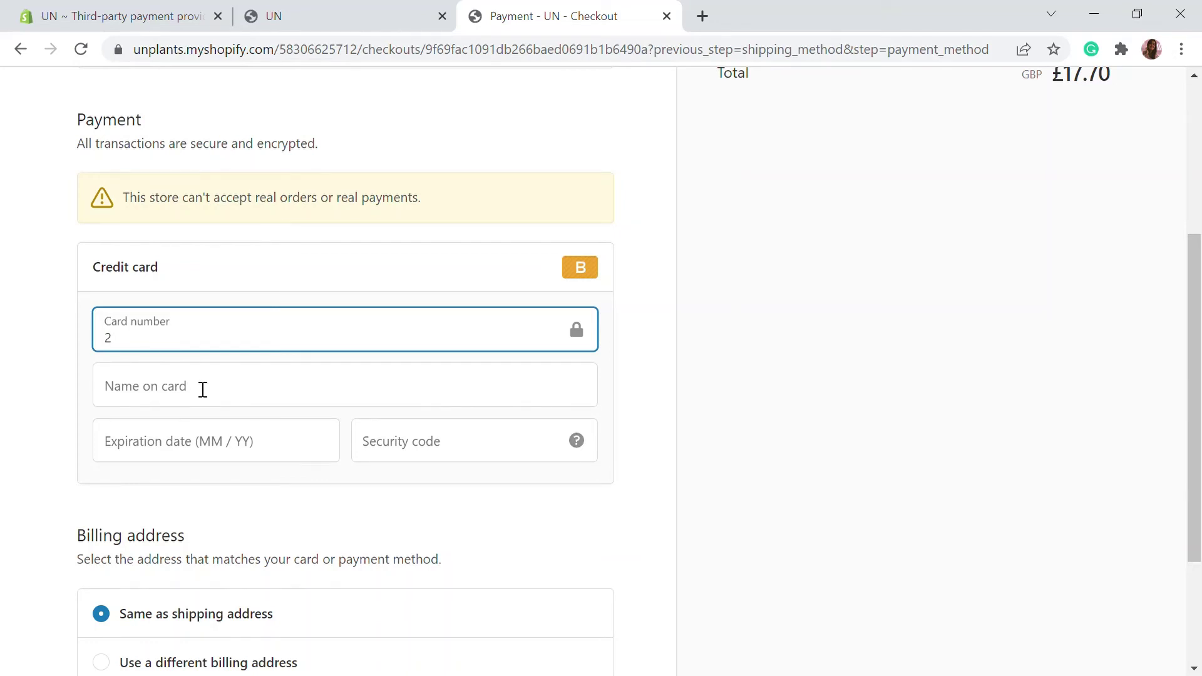
pyautogui.click(201, 391)
pyautogui.write('Bogus gateway')
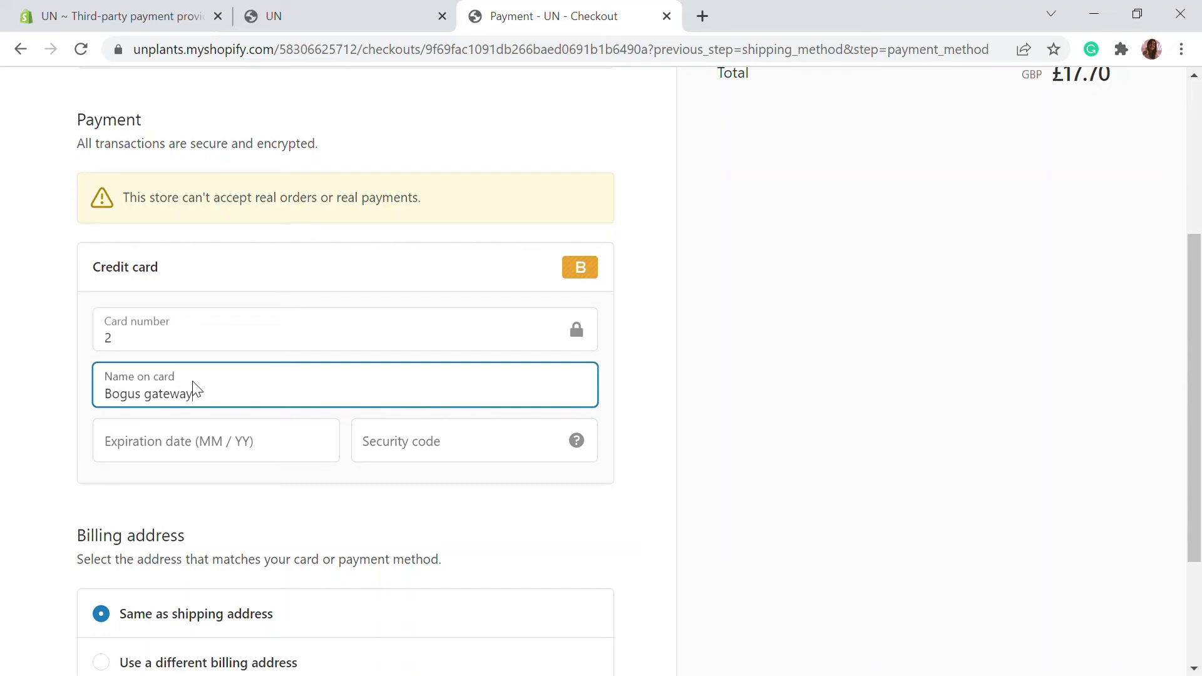
pyautogui.click(204, 462)
pyautogui.write('0')
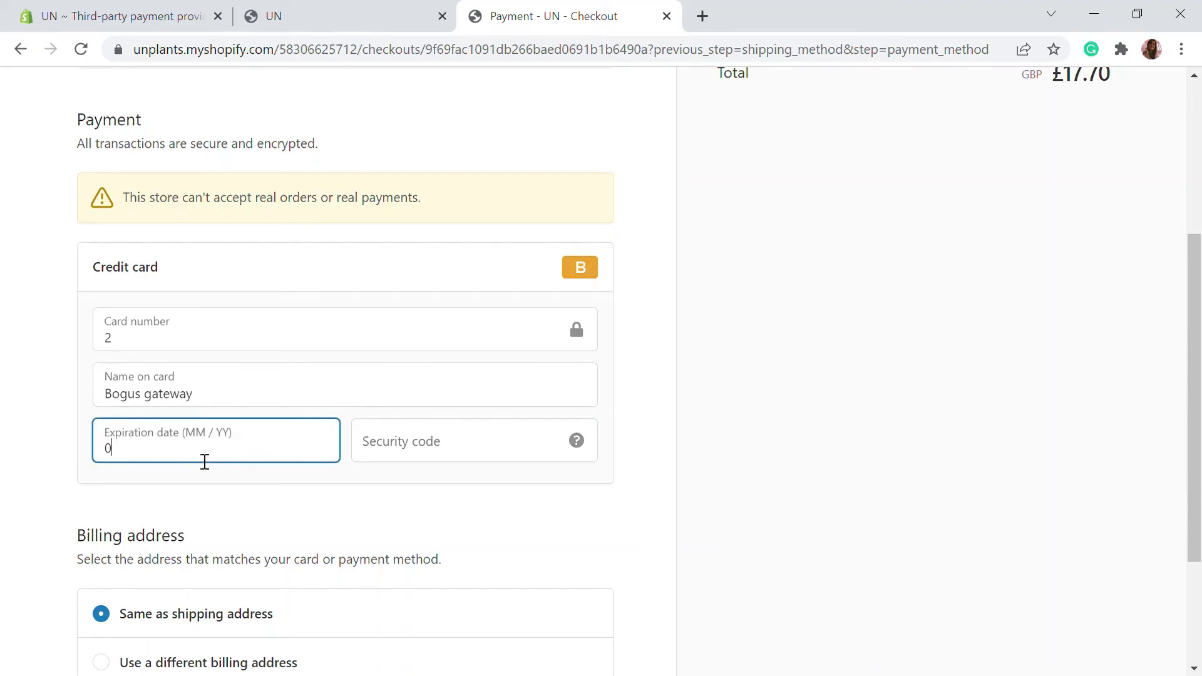
pyautogui.write('3 / 26')
pyautogui.click(410, 462)
pyautogui.write('444')
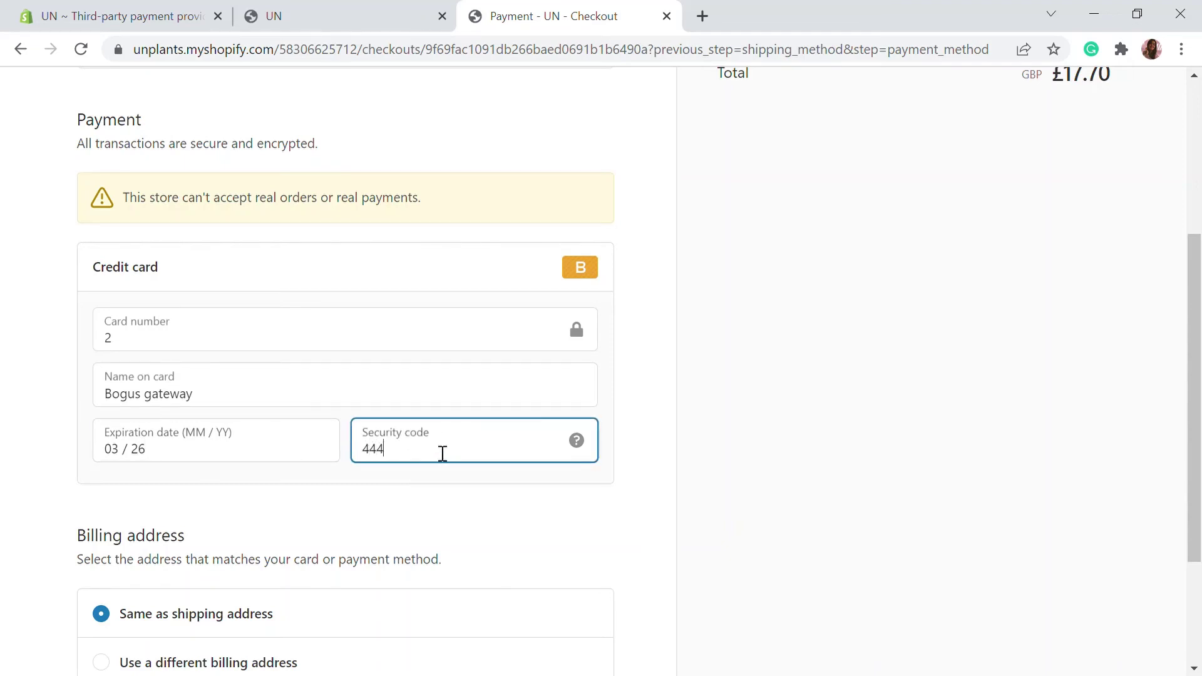
pyautogui.scroll(-3, 438, 453)
# - Submit the £17.70 payment and read the payment-could-not-be-processed error above the card form
pyautogui.click(112, 557)
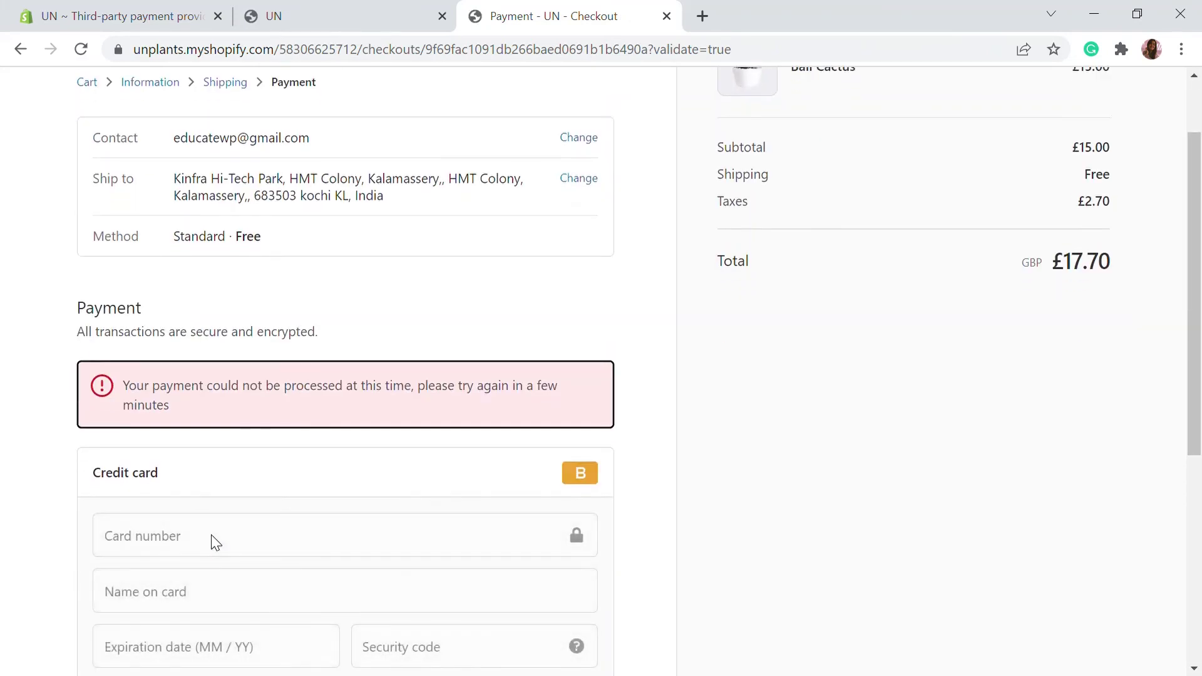
pyautogui.scroll(-2, 213, 540)
pyautogui.scroll(3, 663, 182)
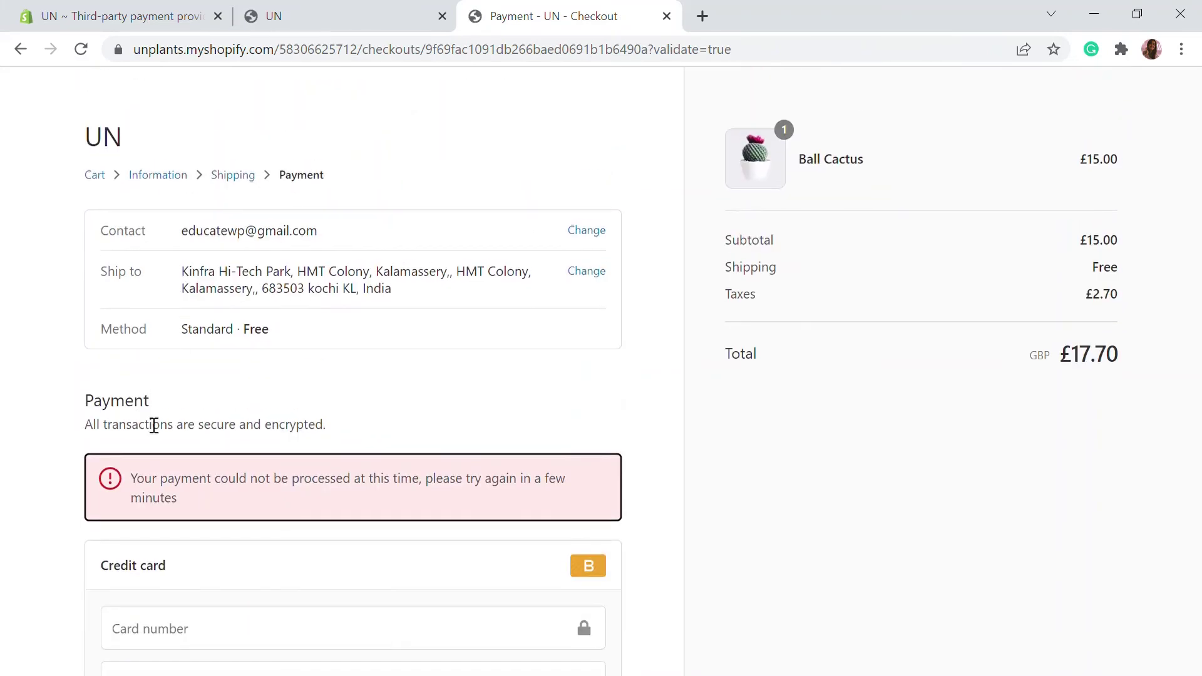
pyautogui.scroll(-1, 152, 427)
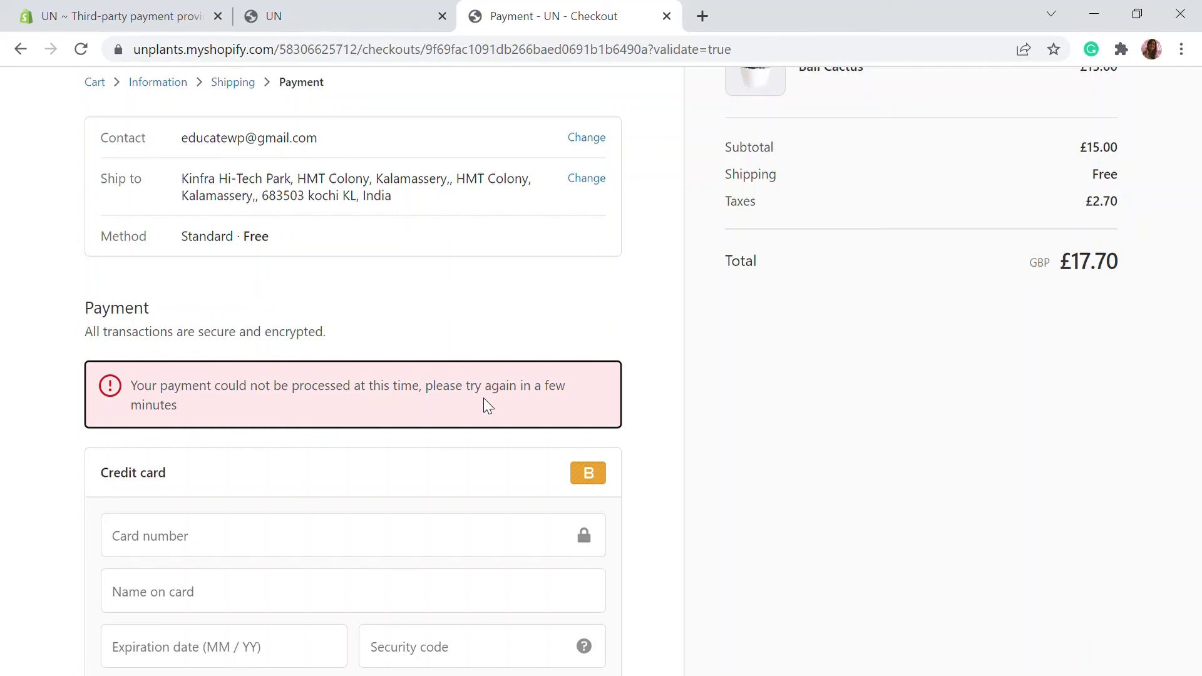
pyautogui.scroll(2, 806, 425)
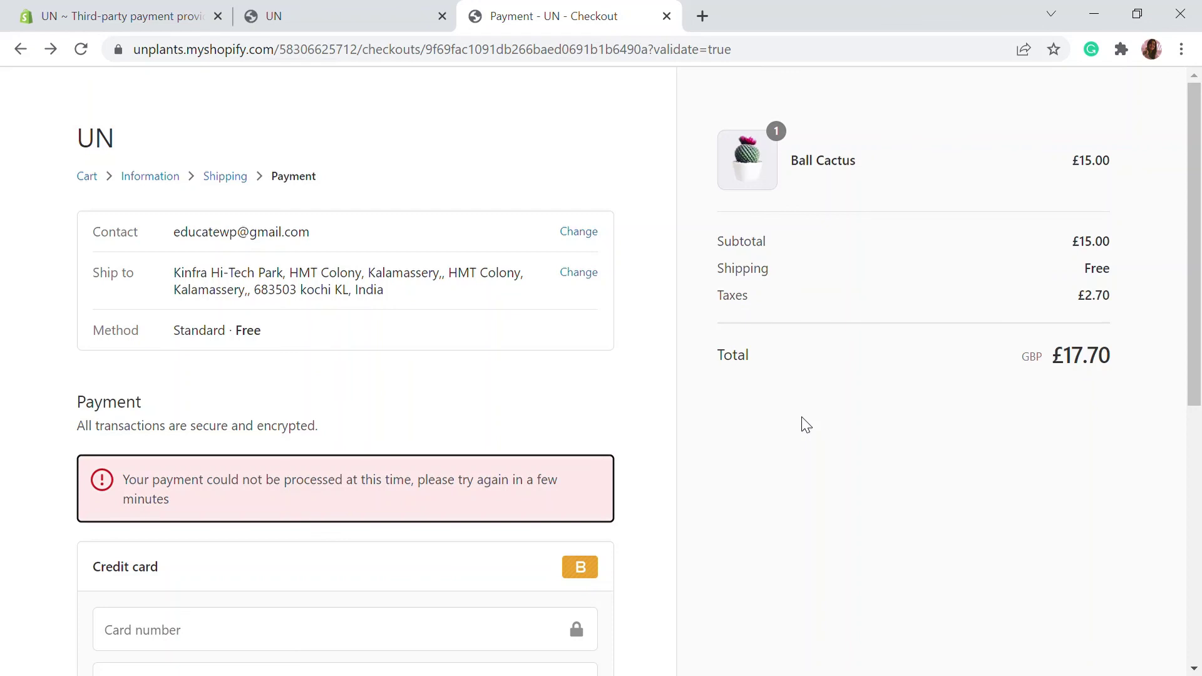
pyautogui.scroll(-3, 805, 425)
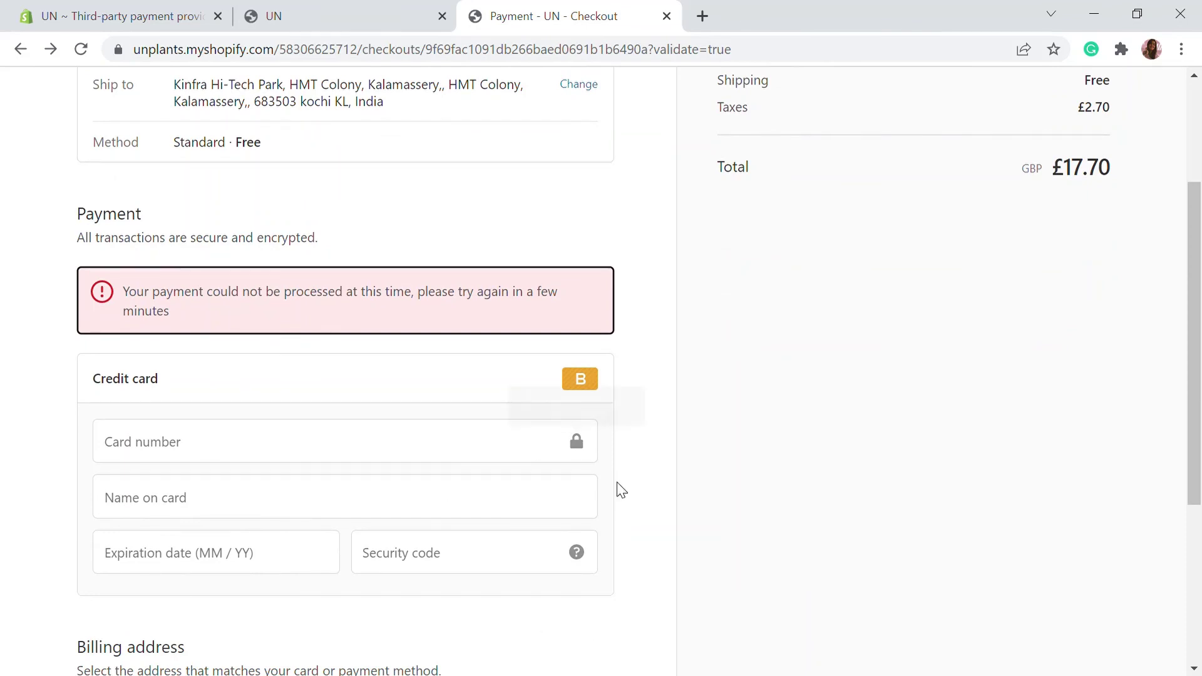